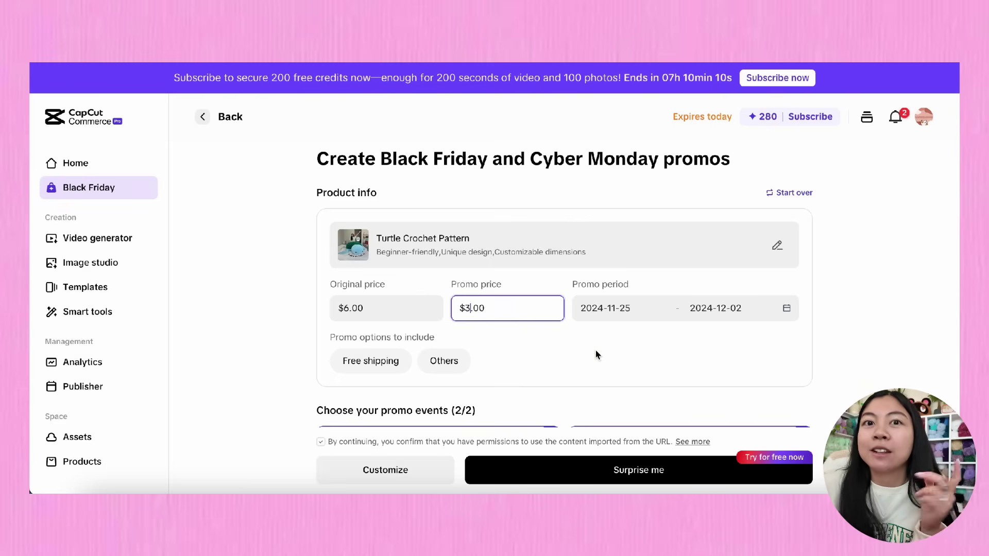
Set the promo period to 2024-11-29 through 2024-11-29 and preview the selected content types
click(786, 308)
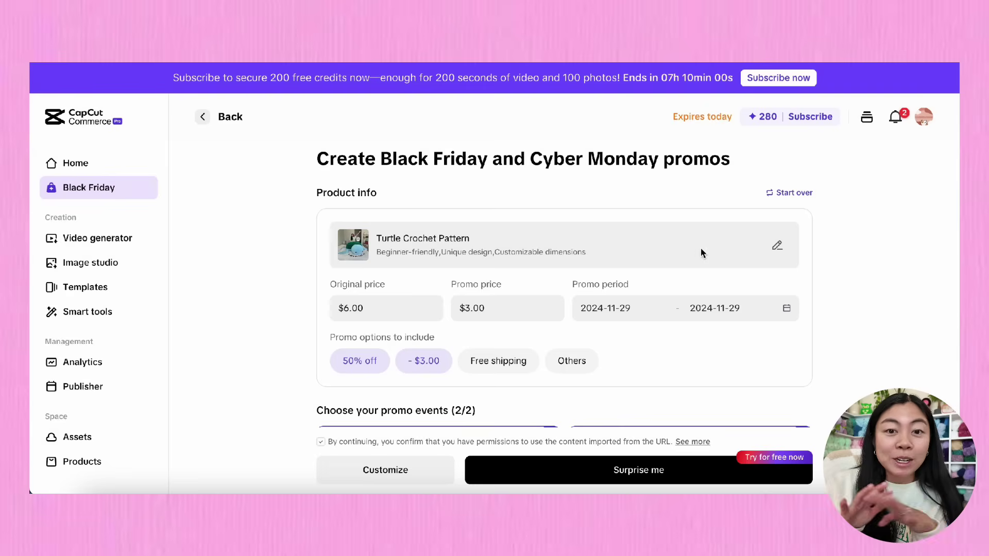
scroll(696, 258, down, 2)
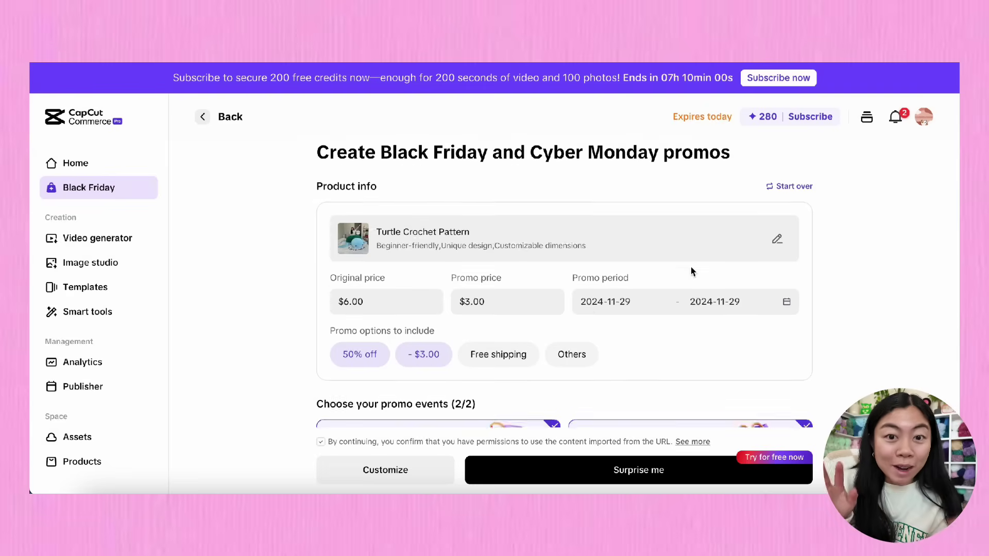
scroll(480, 341, down, 4)
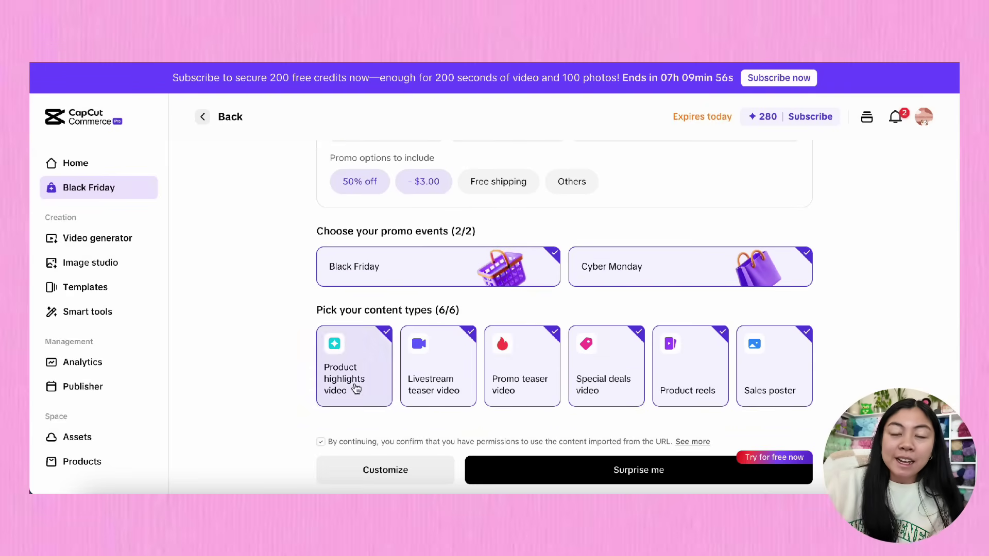
mouse_move(355, 387)
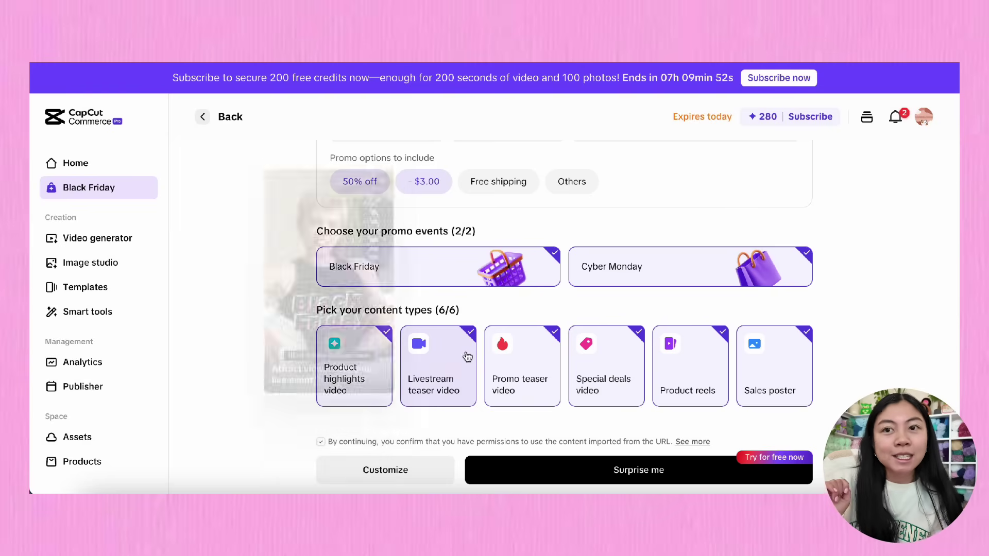
mouse_move(535, 356)
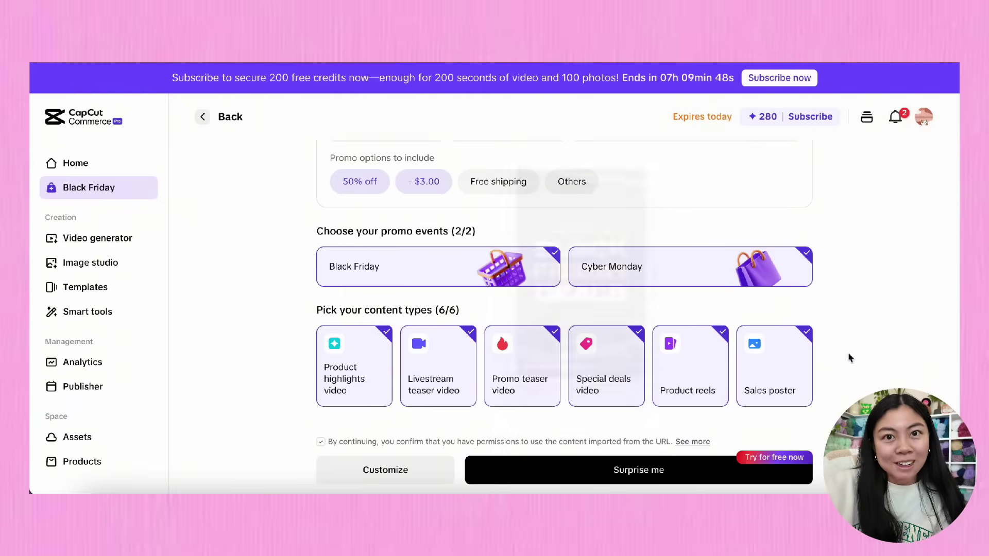
mouse_move(775, 373)
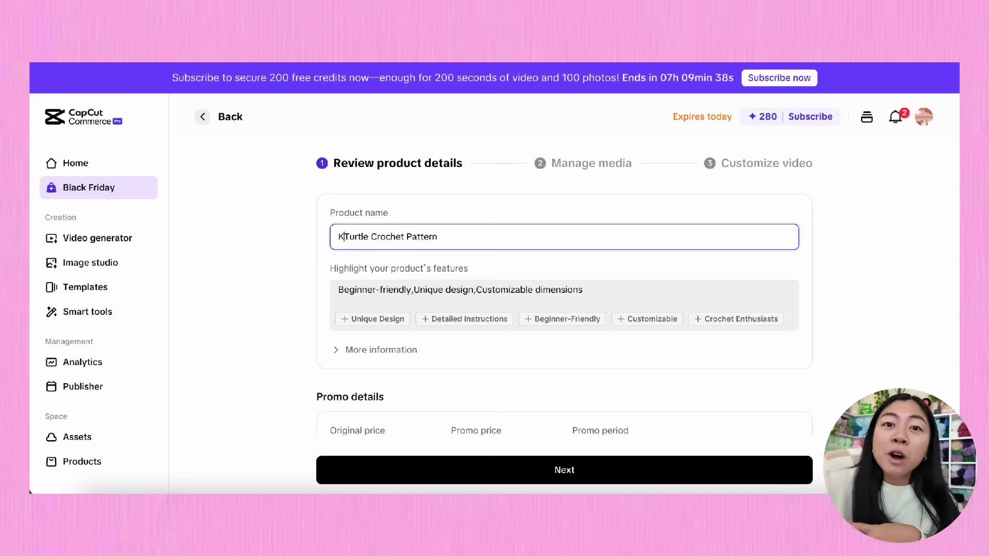
Rename the product to "King Size Turtle Crochet Pattern"
text(ing)
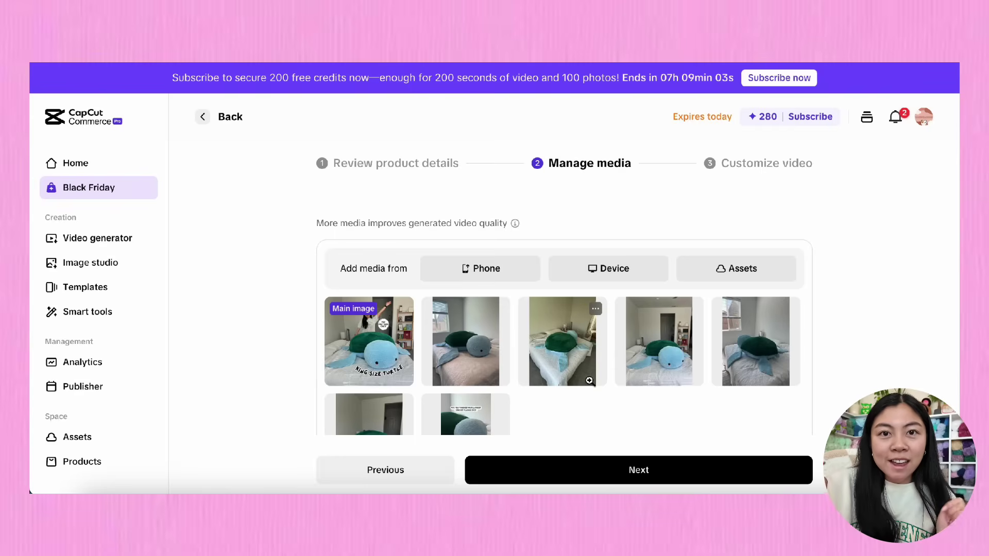
Add turtle photos and video clips from the photo library to the product media and continue to video customization
scroll(589, 381, down, 2)
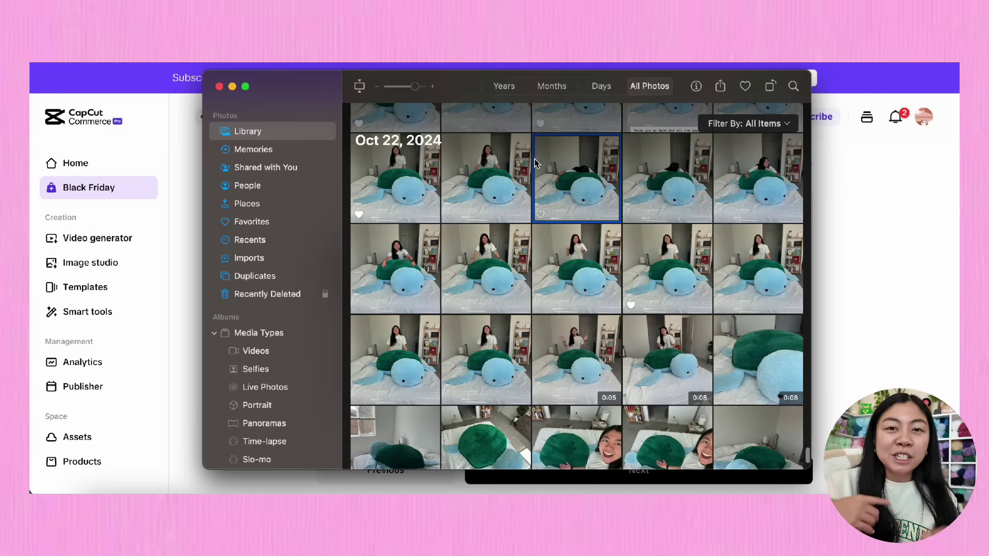
scroll(618, 257, up, 5)
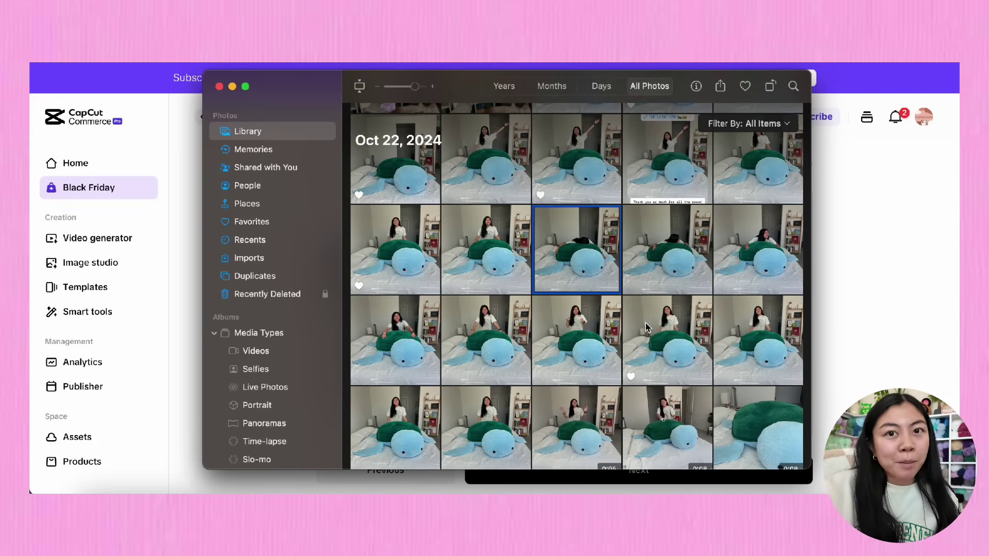
scroll(646, 328, down, 5)
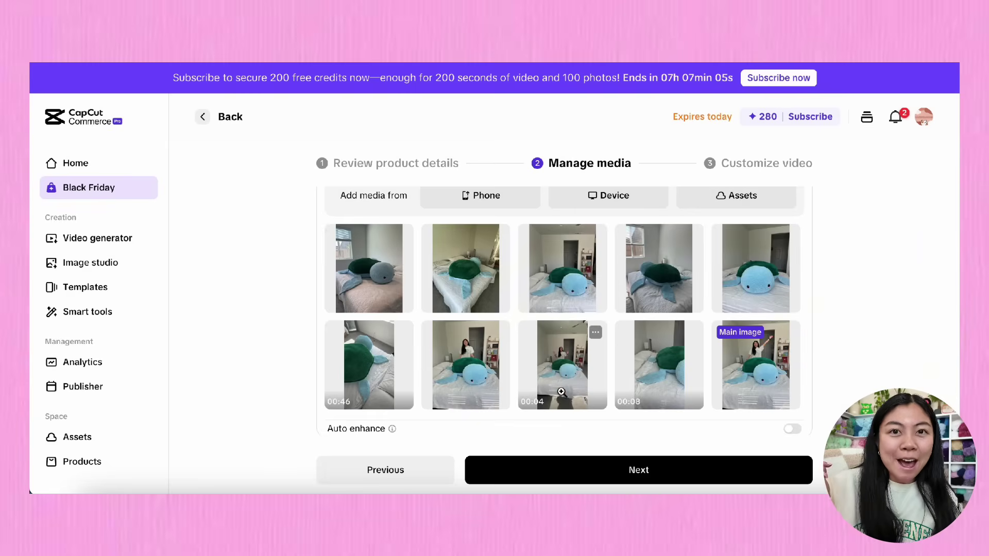
scroll(561, 391, up, 1)
scroll(563, 395, down, 1)
click(638, 464)
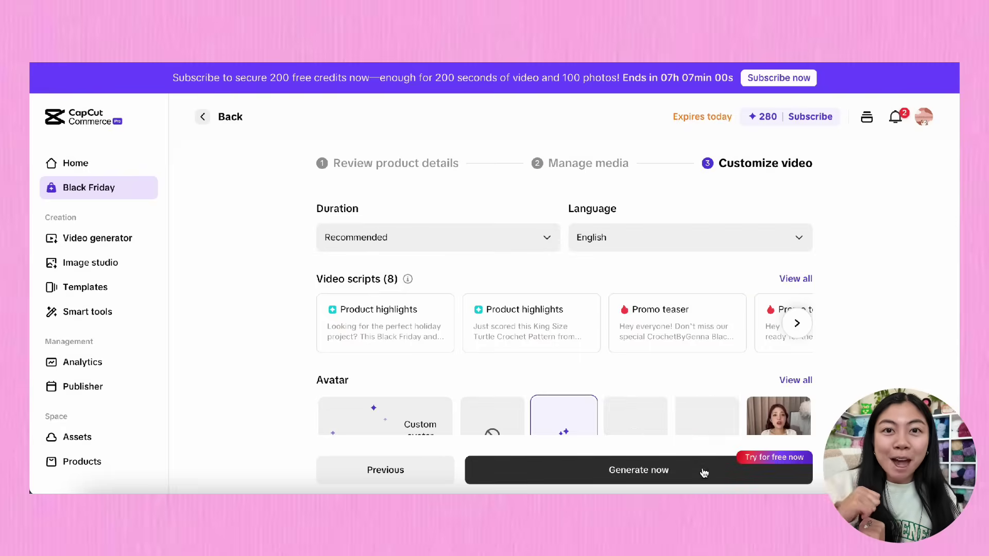
Review the full video scripts for the product highlights, promo teaser, livestream teaser and special deals
scroll(699, 369, down, 2)
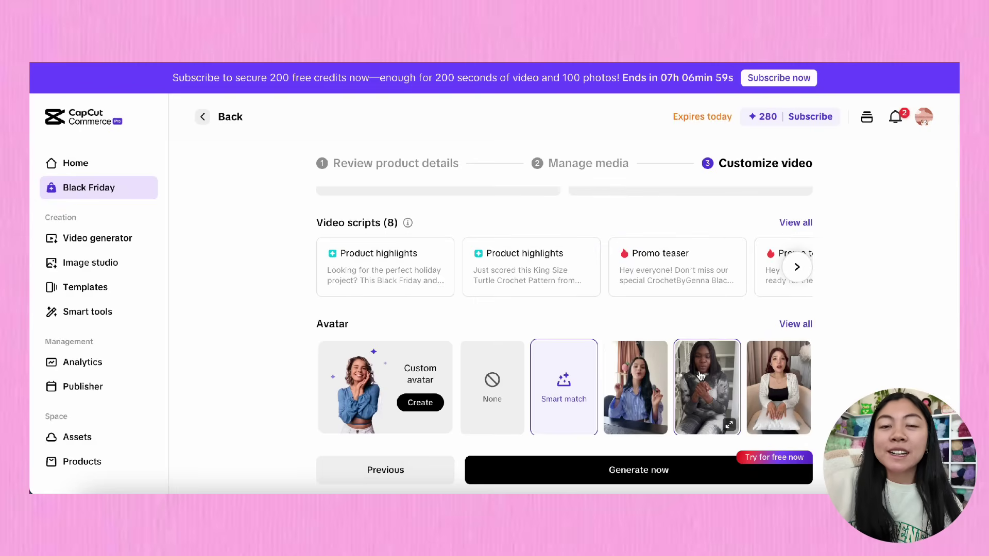
scroll(696, 372, up, 1)
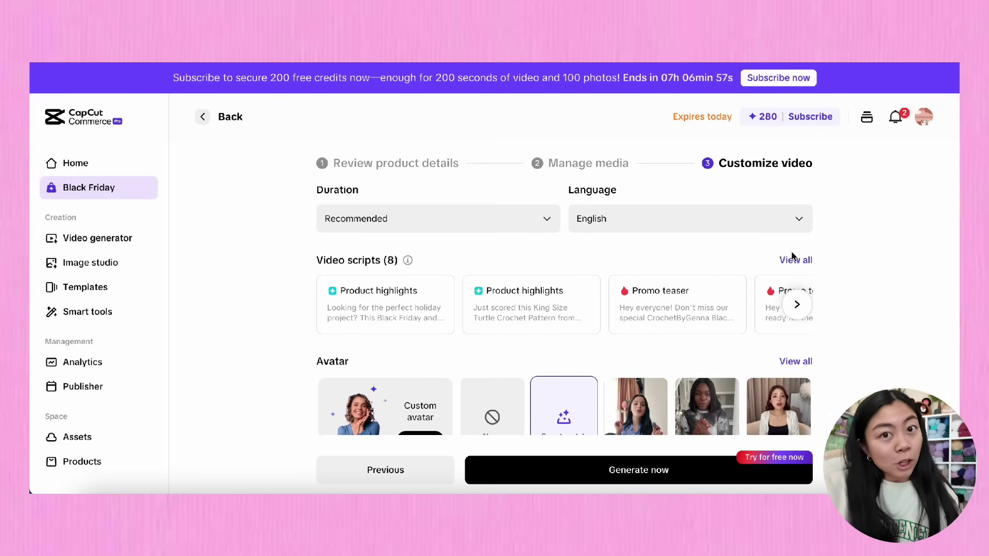
click(793, 259)
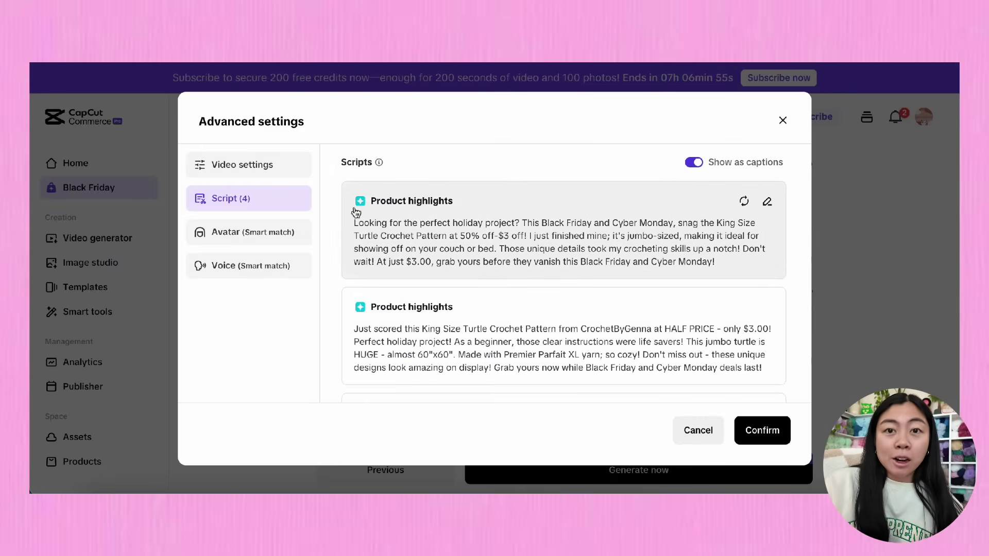
scroll(397, 250, down, 1)
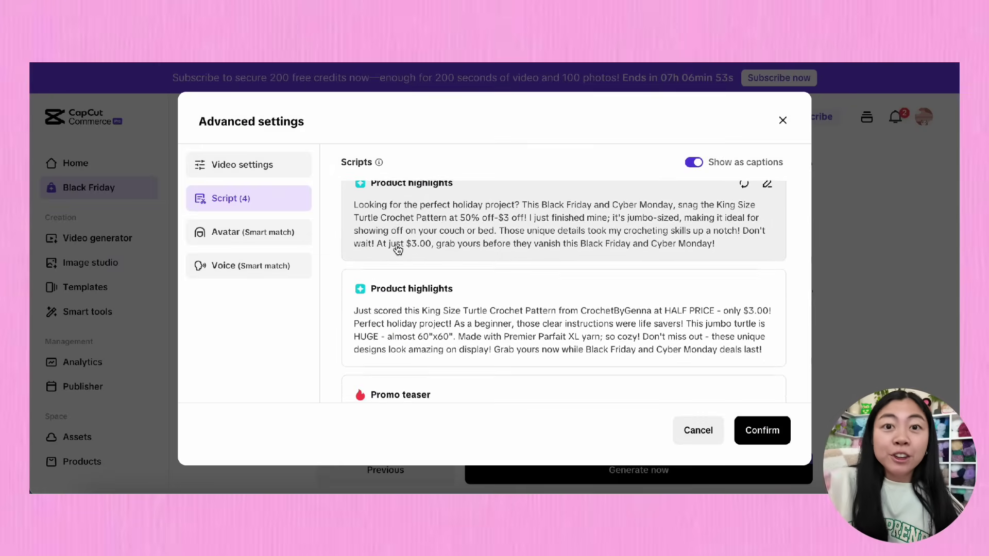
scroll(398, 250, down, 5)
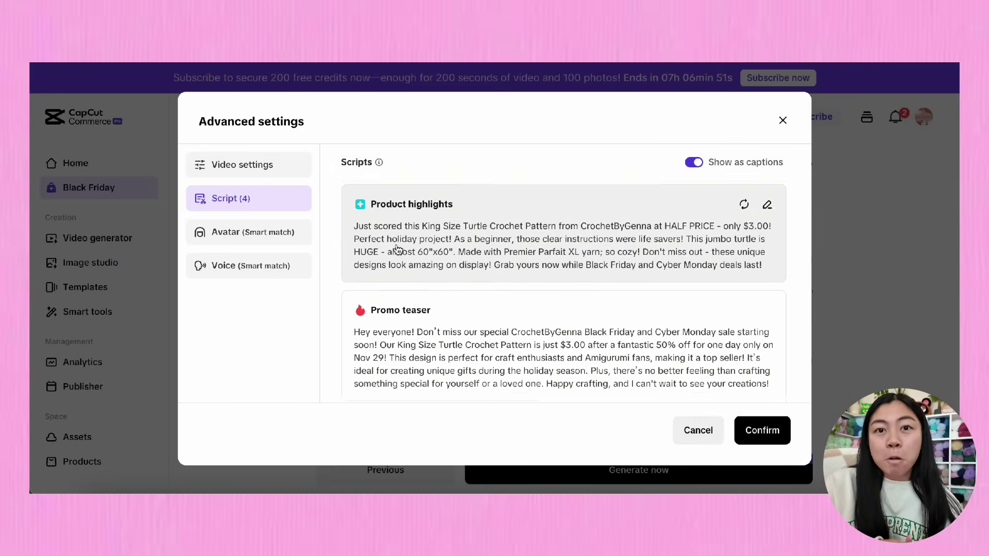
scroll(414, 298, down, 5)
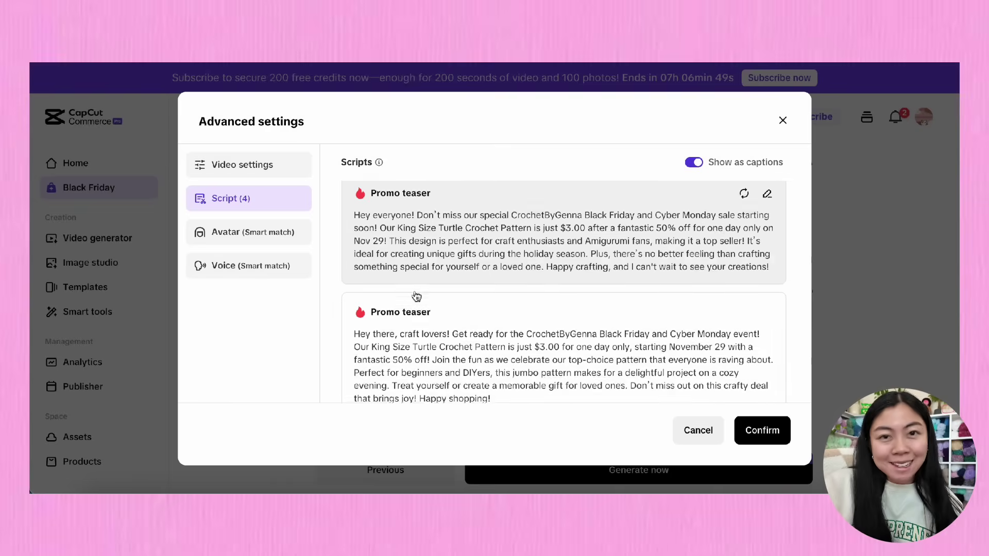
scroll(416, 296, down, 15)
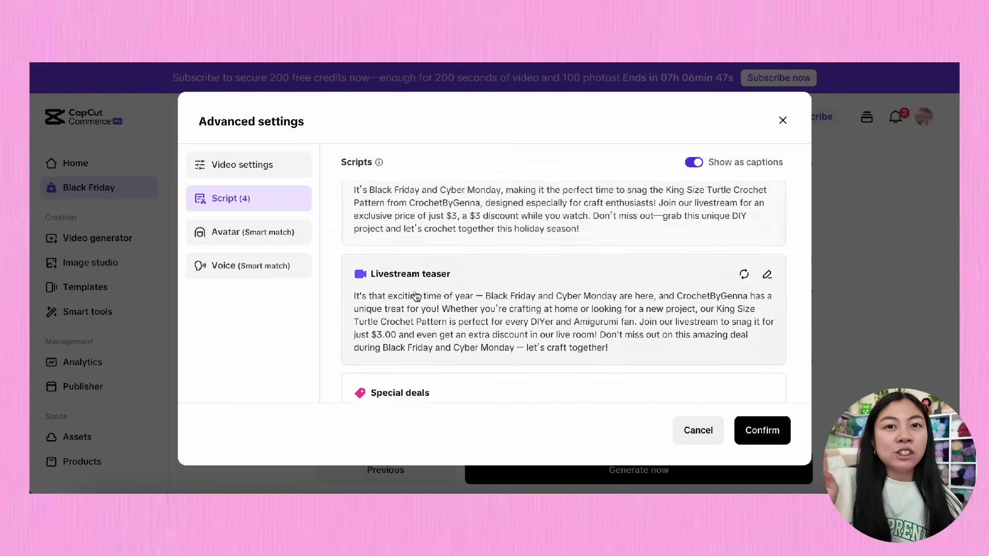
scroll(416, 297, down, 3)
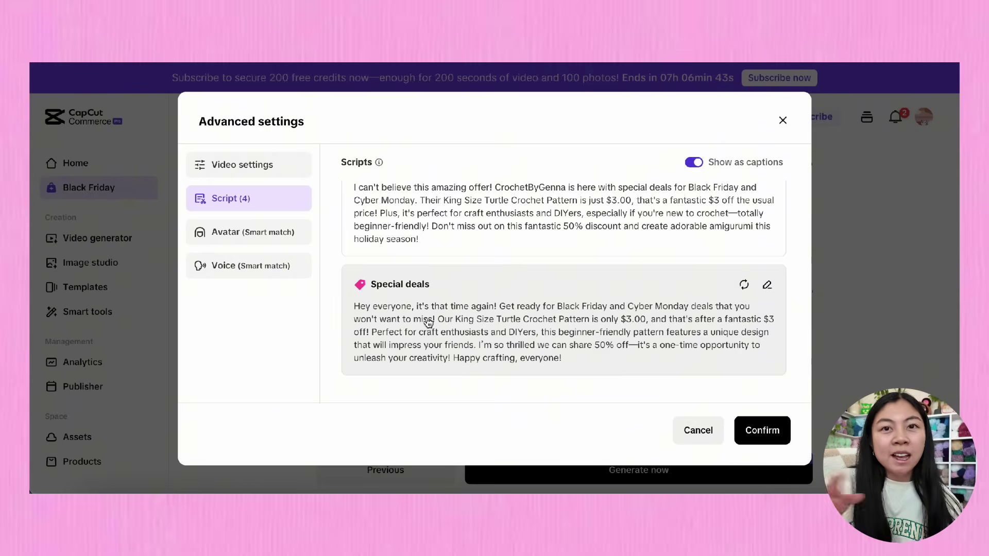
Edit the last Special deals script to greet "friends" and insert "my biggest sale" before "Black Friday"
click(428, 321)
double_click(397, 306)
text(friends)
click(557, 306)
text(my biggest s)
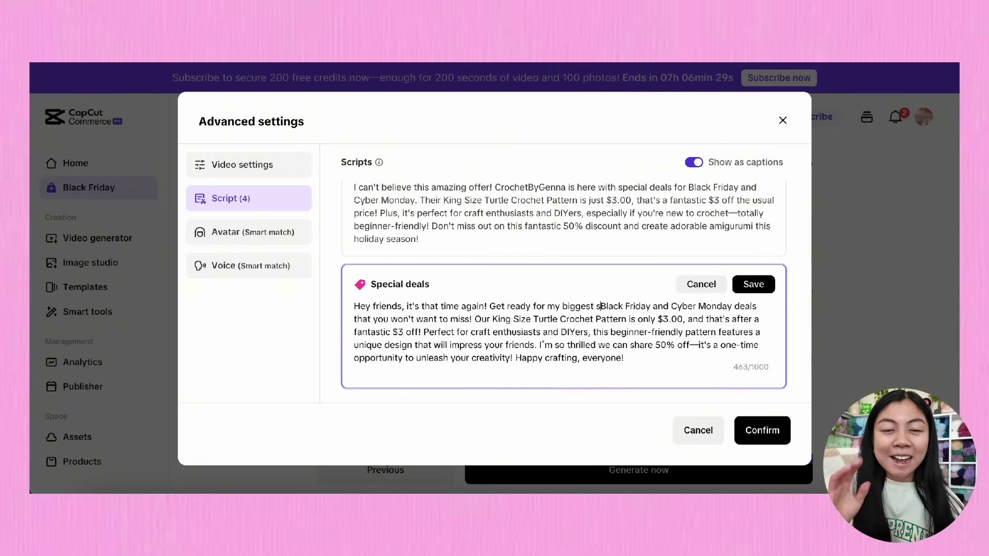
text(ale opf)
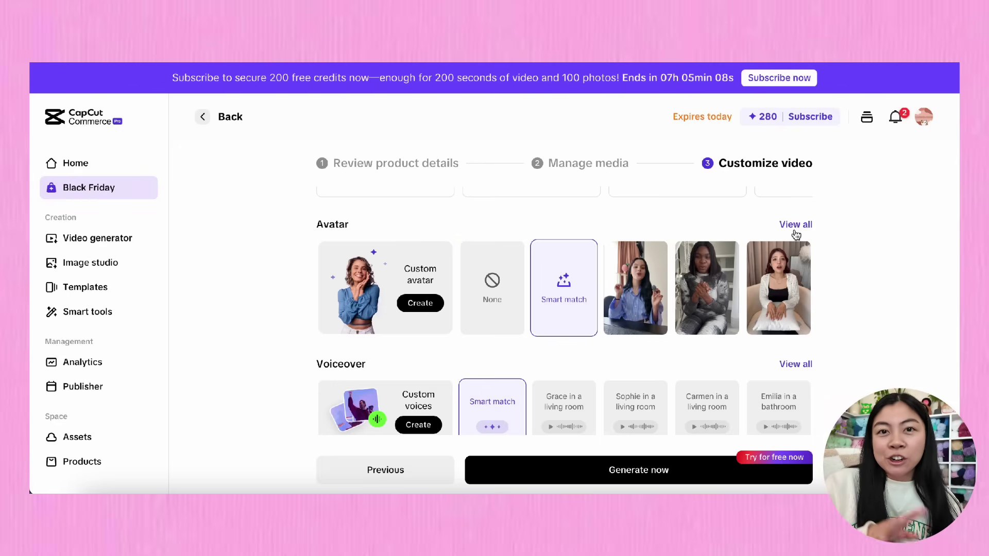
Generate the promos with Smart match for both avatar and voiceover
scroll(515, 273, down, 1)
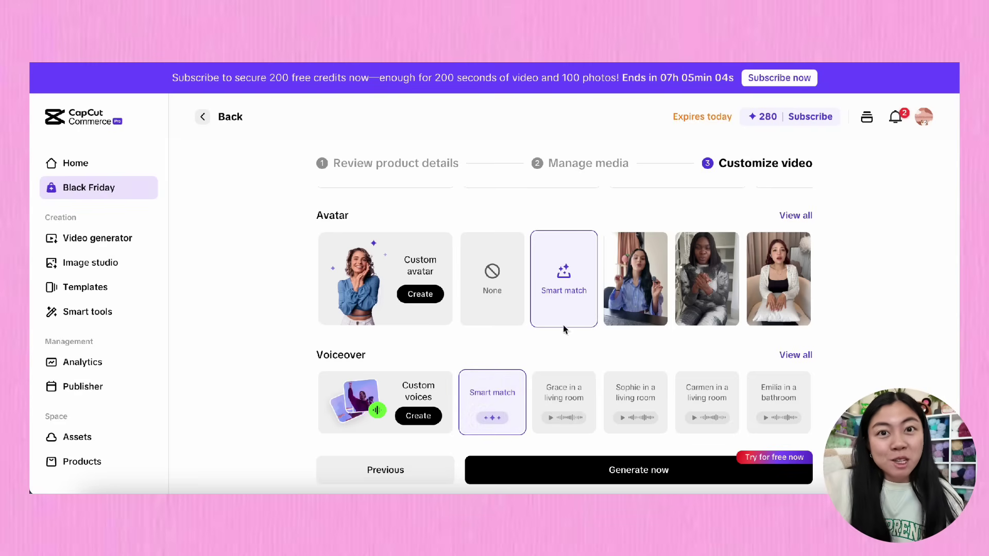
click(607, 463)
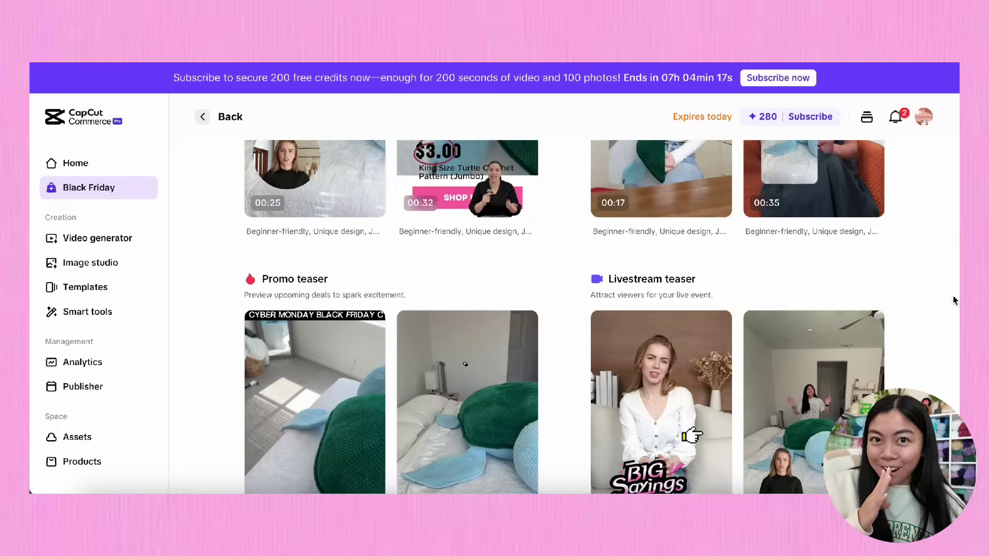
Look through the generated promos and play both product reels
scroll(953, 296, down, 3)
scroll(953, 298, down, 6)
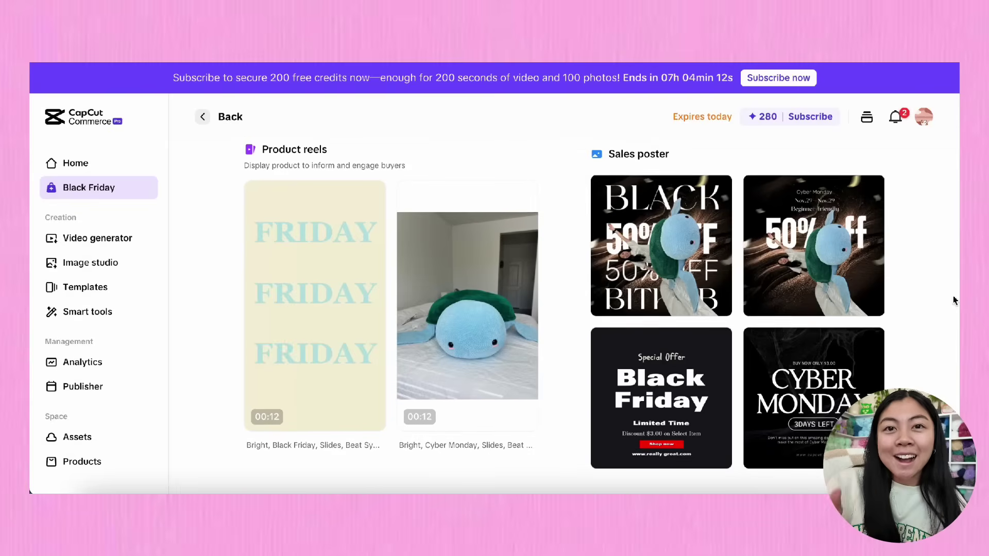
mouse_move(330, 387)
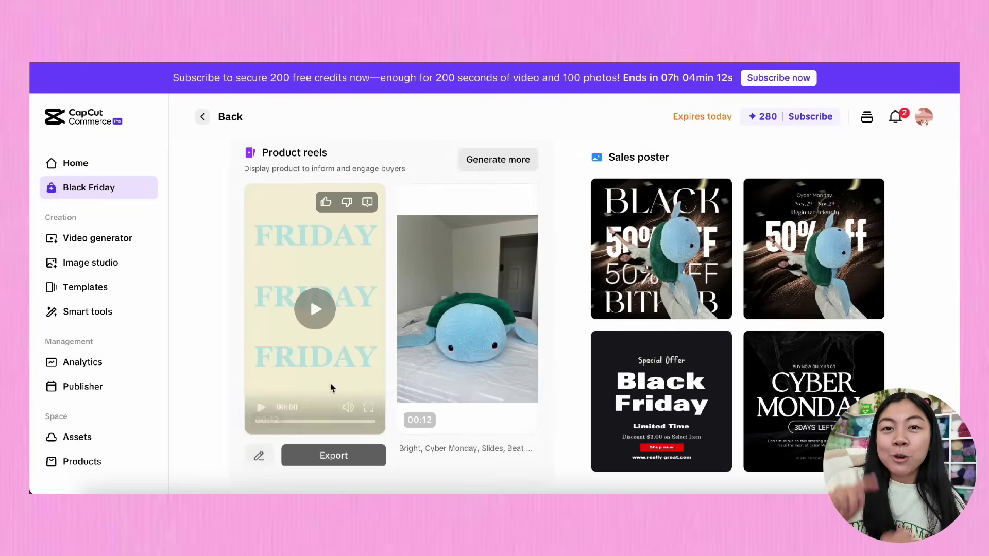
click(318, 304)
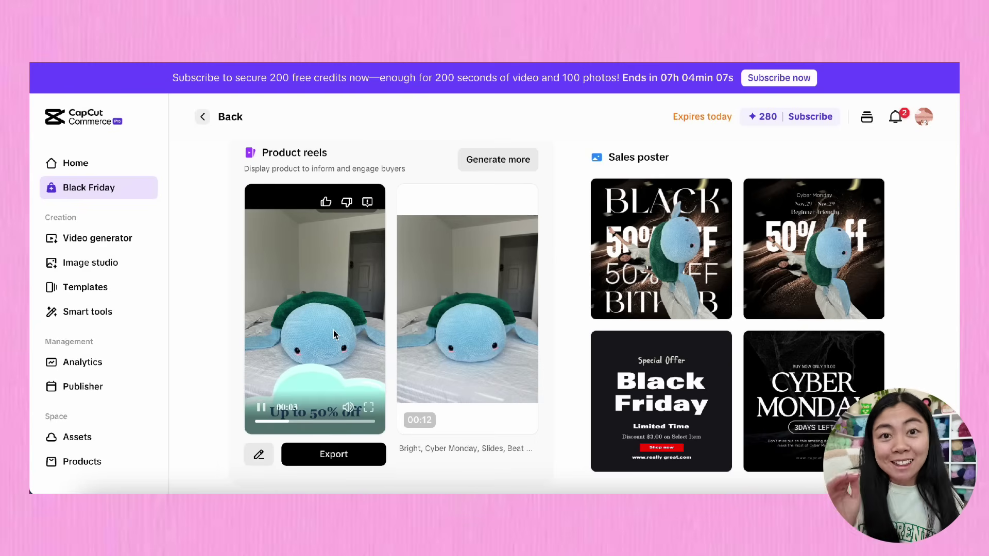
scroll(333, 329, down, 1)
click(469, 298)
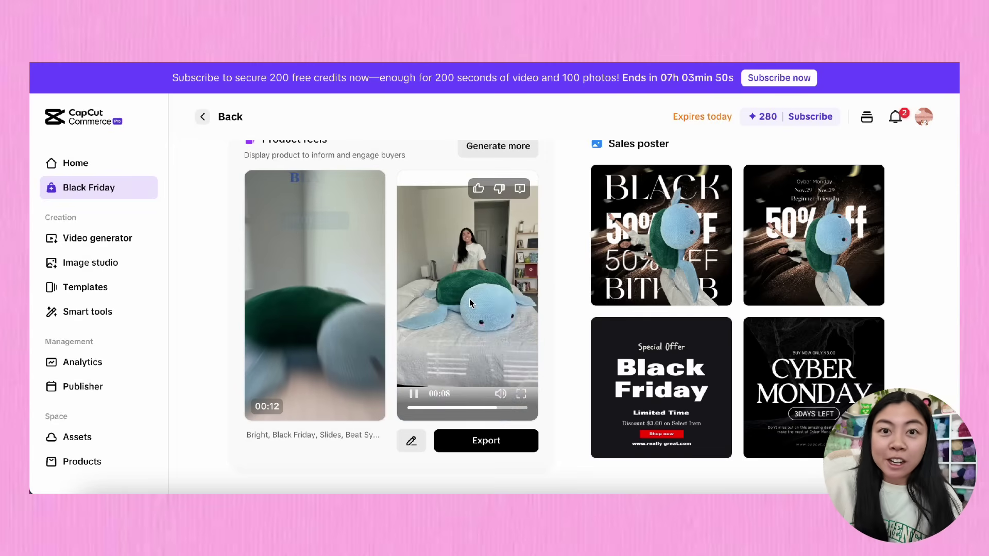
scroll(803, 392, up, 1)
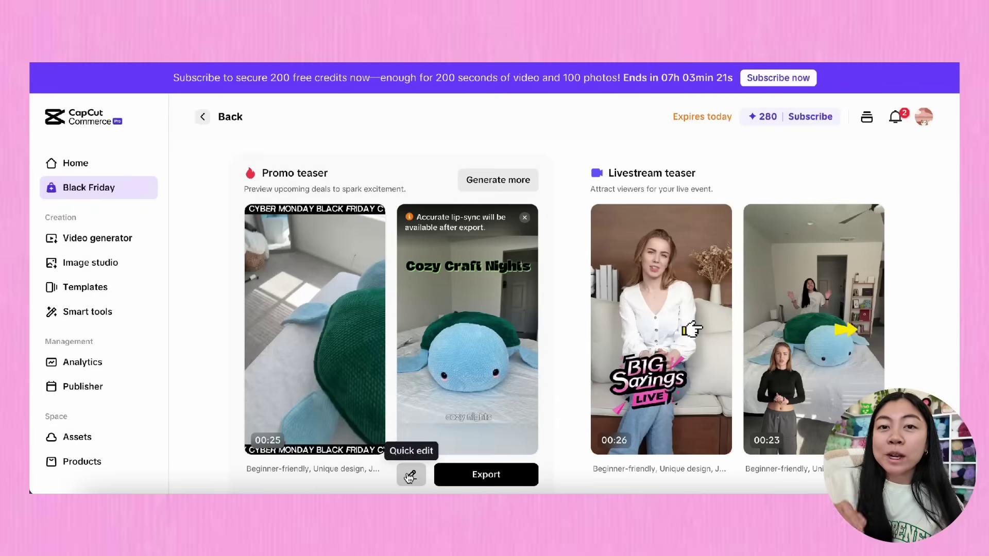
Open the second promo teaser for quick editing and remove "and Cyber Monday" from the first sentence of its script
click(410, 478)
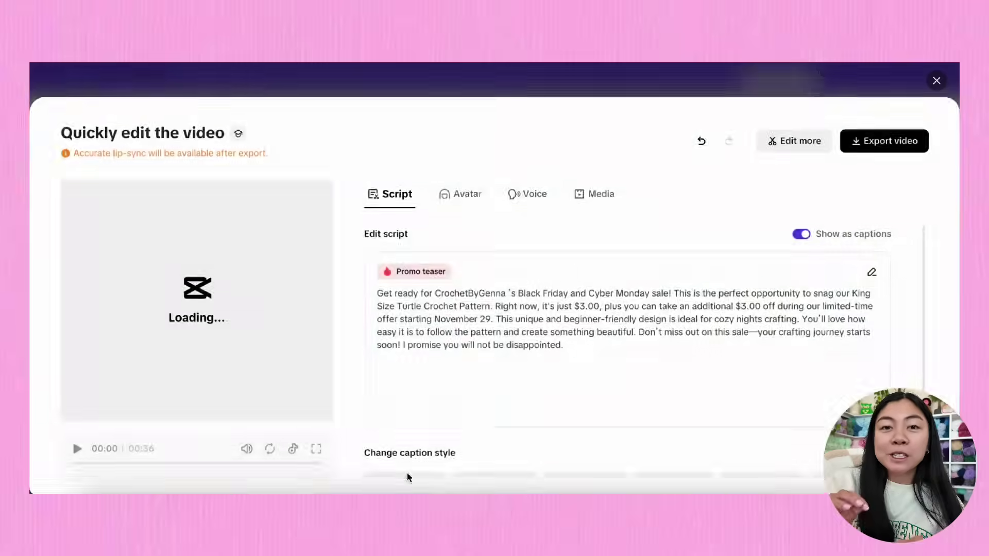
drag(566, 292, 654, 292)
key(BackSpace)
Change the promo teaser's caption style to the thin yellow italic style at the end of the style list
scroll(603, 307, down, 5)
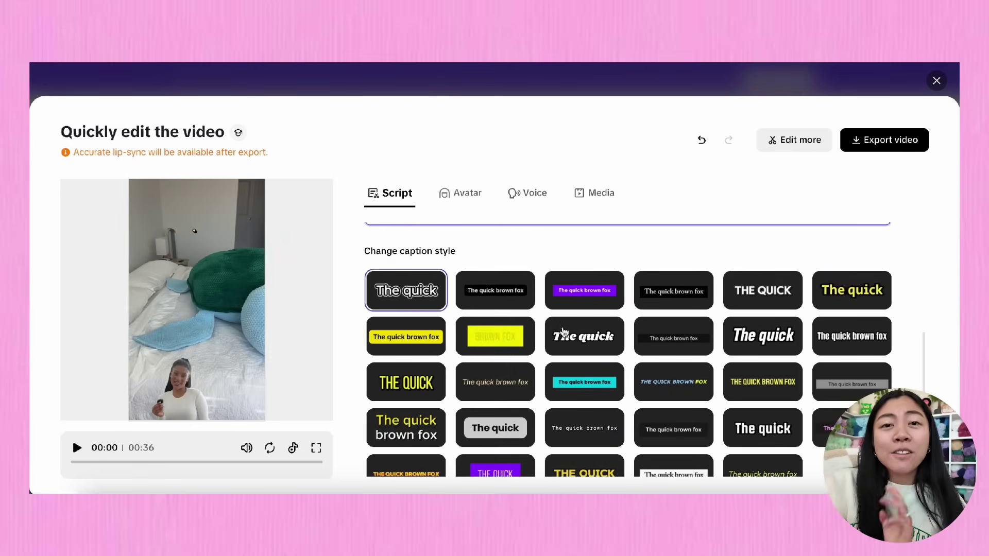
scroll(595, 392, down, 1)
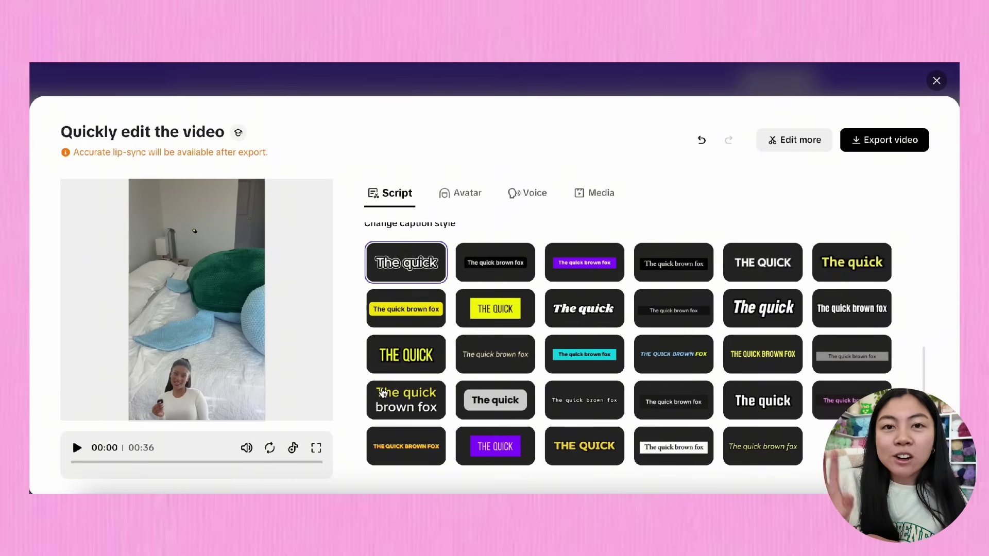
click(760, 454)
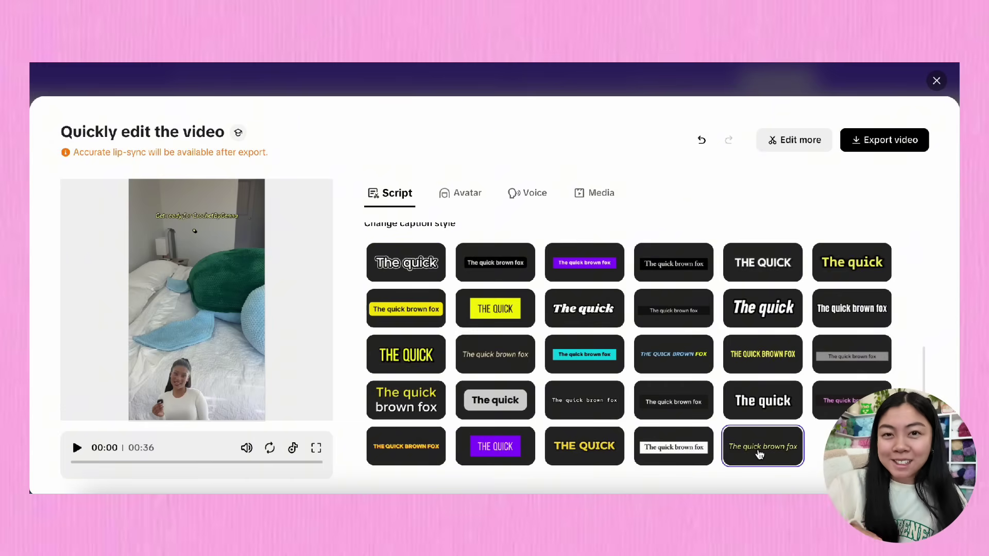
Replace the promo teaser's avatar with "Zara in a living room 2" and play the preview
click(457, 194)
scroll(493, 412, down, 15)
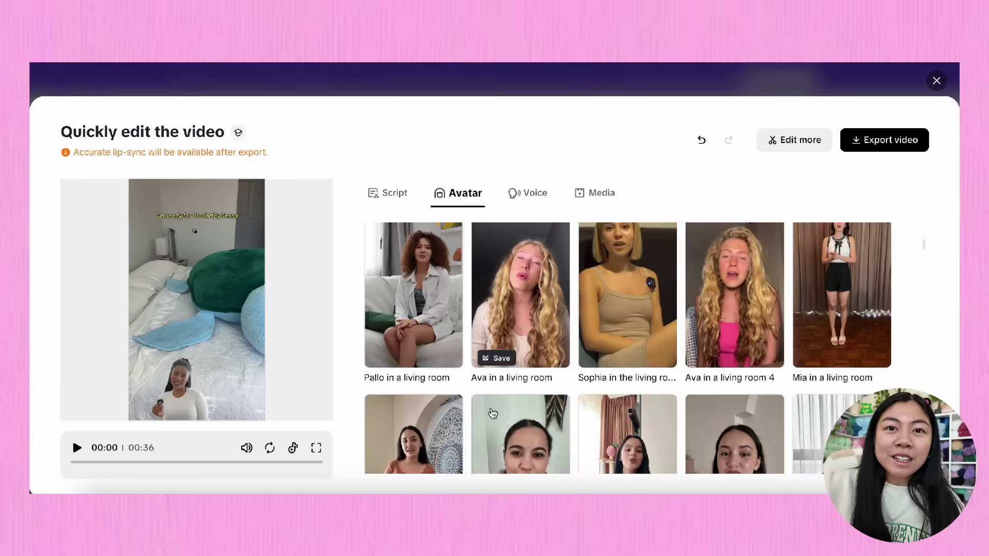
scroll(493, 412, down, 5)
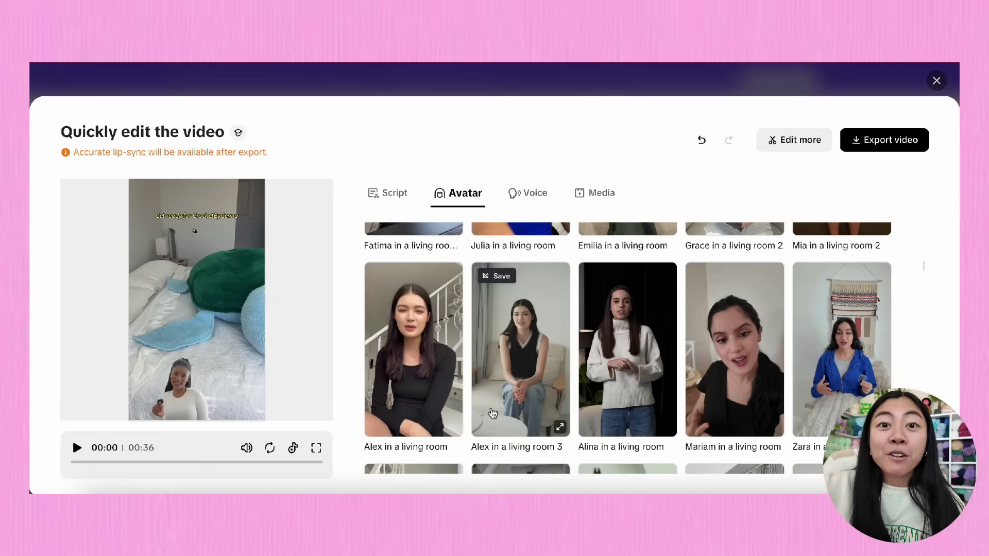
scroll(493, 409, up, 3)
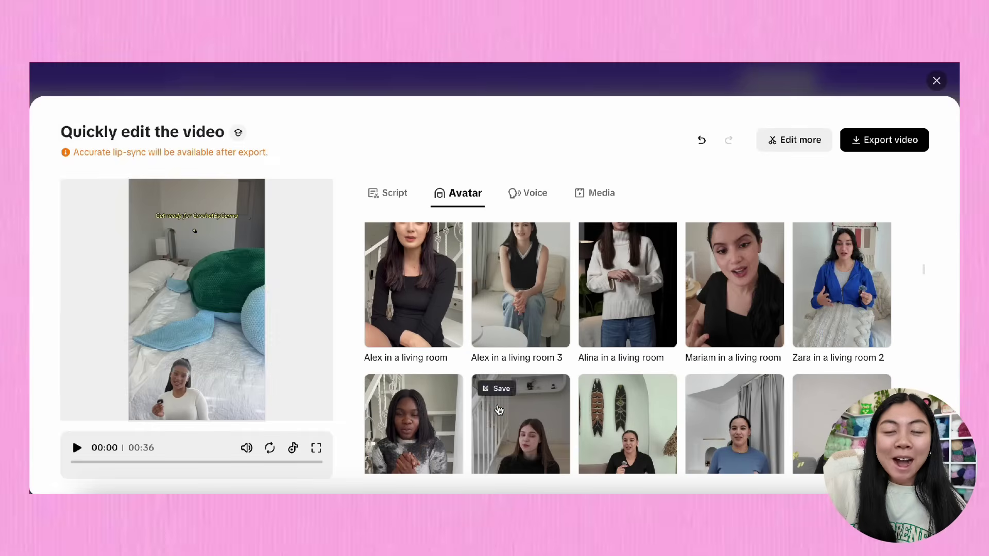
click(839, 280)
scroll(841, 300, down, 5)
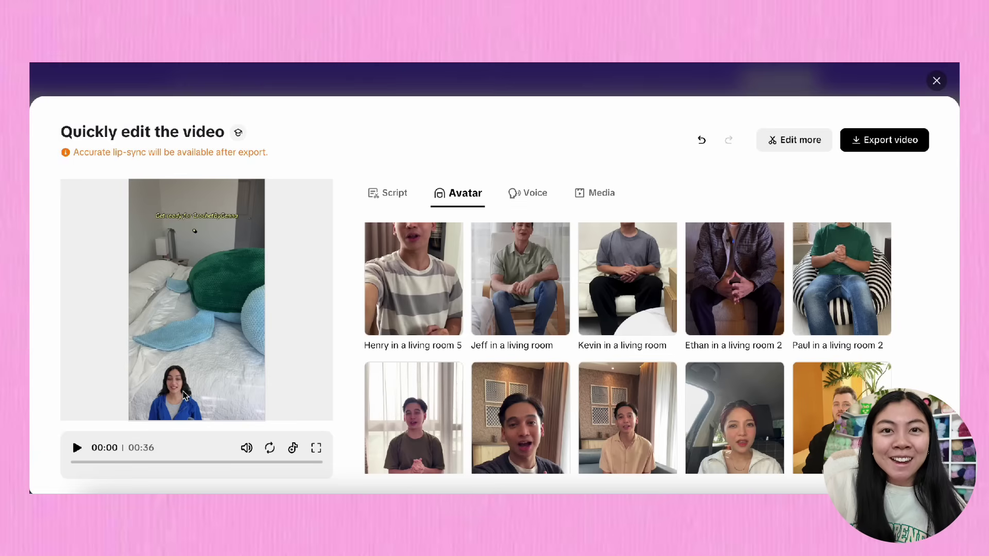
mouse_move(184, 394)
mouse_down()
mouse_move(182, 371)
mouse_move(179, 385)
mouse_up()
click(77, 448)
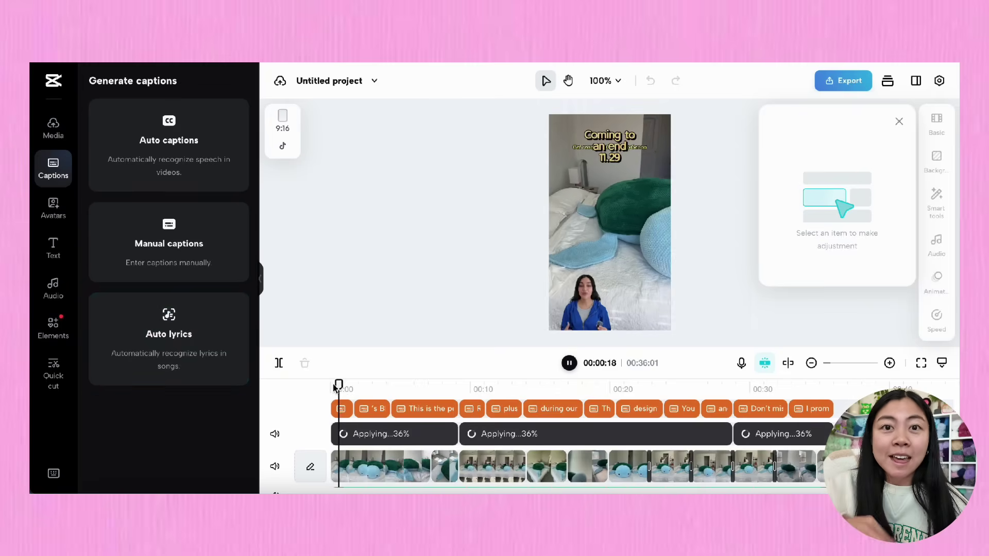
Delete the "Coming to an end 11.29" text overlay from the teaser and play back its opening
key(space)
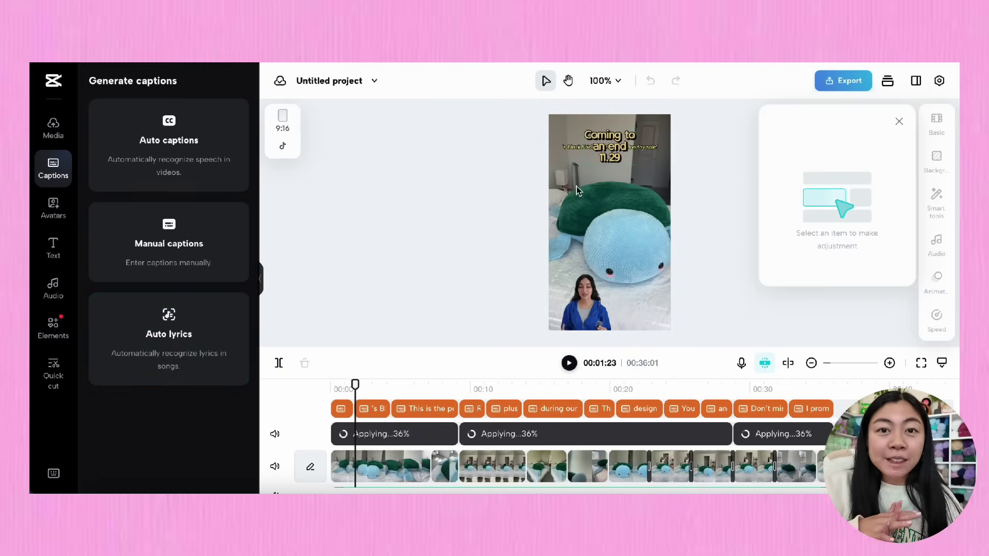
click(614, 139)
key(Delete)
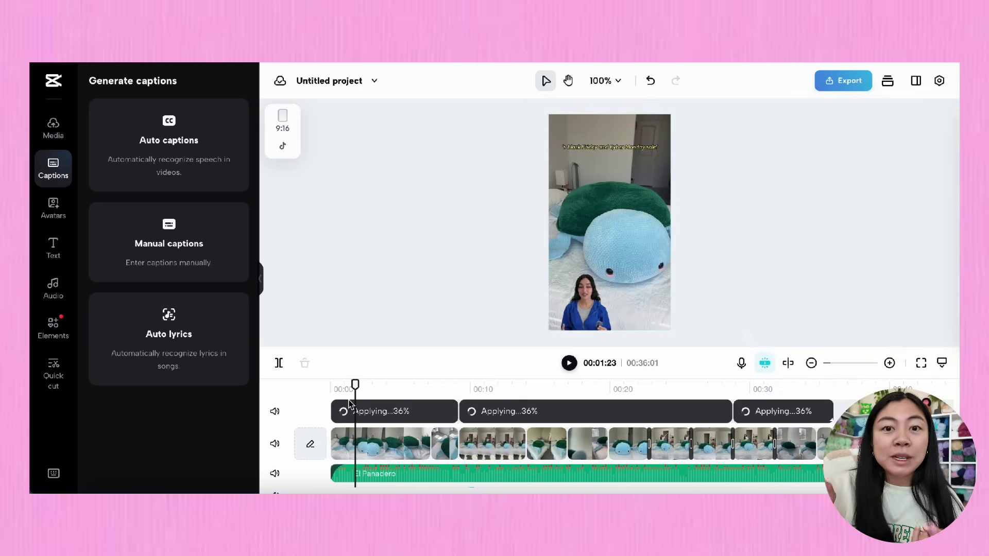
key(space)
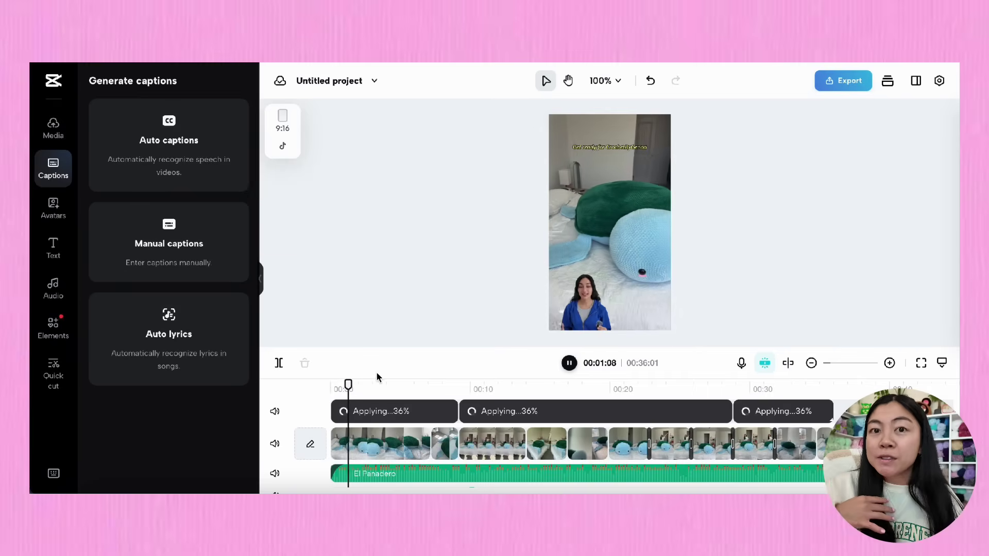
key(space)
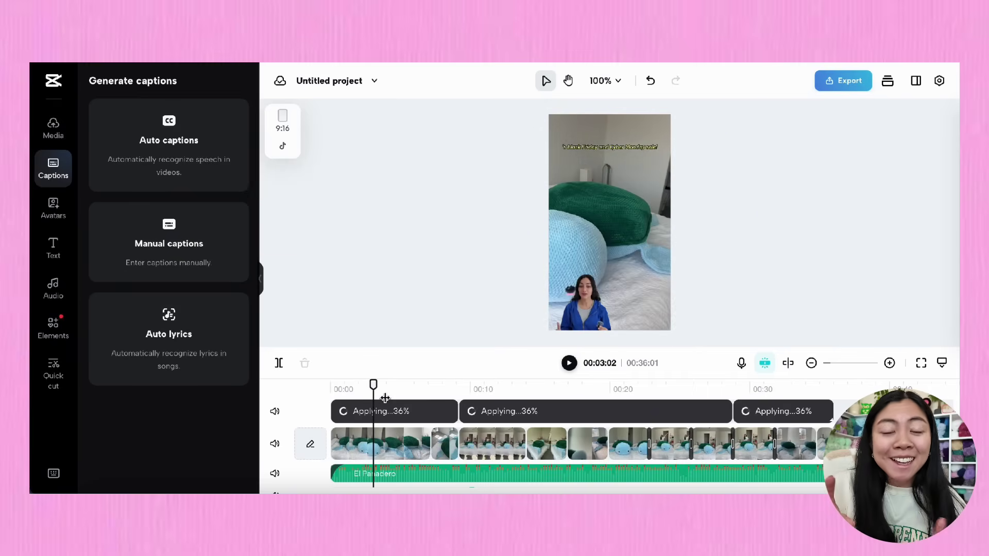
Add the 50% off Black Friday text template near the start of the teaser, enlarge it and move it slightly lower
click(387, 418)
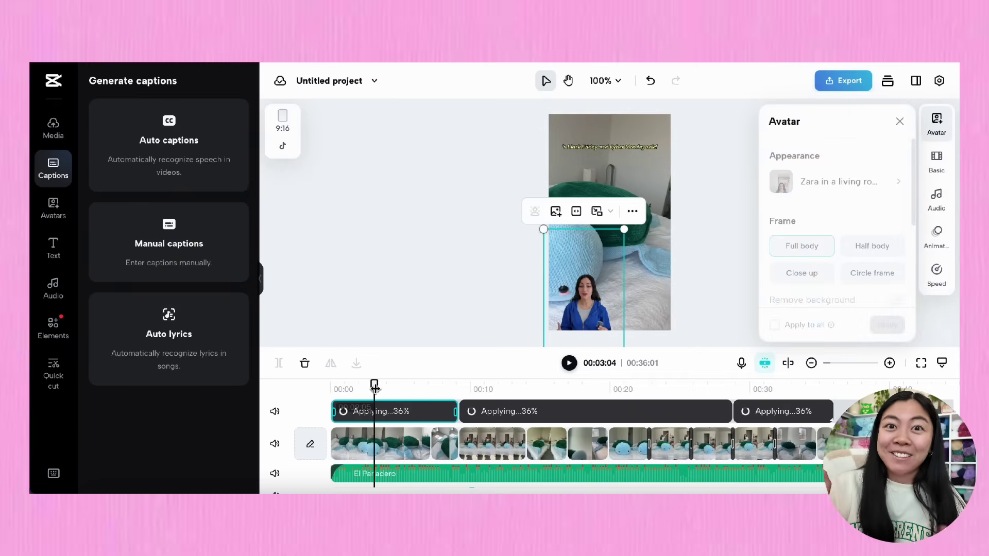
drag(374, 388, 332, 389)
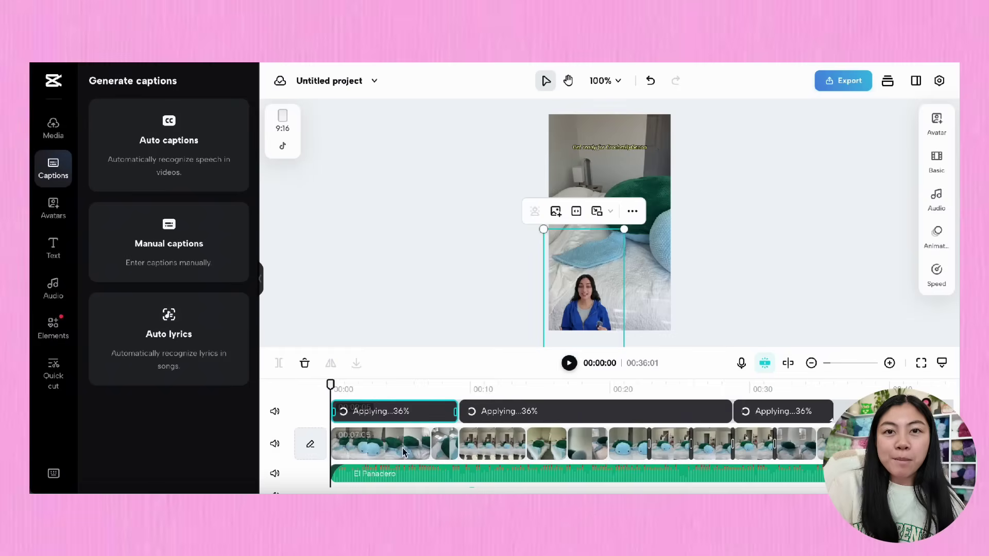
click(54, 220)
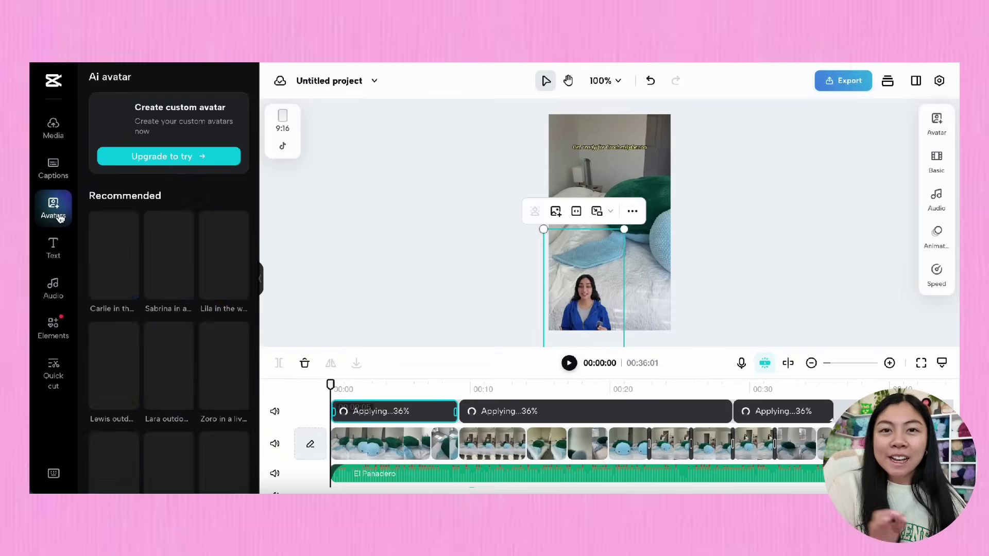
click(56, 247)
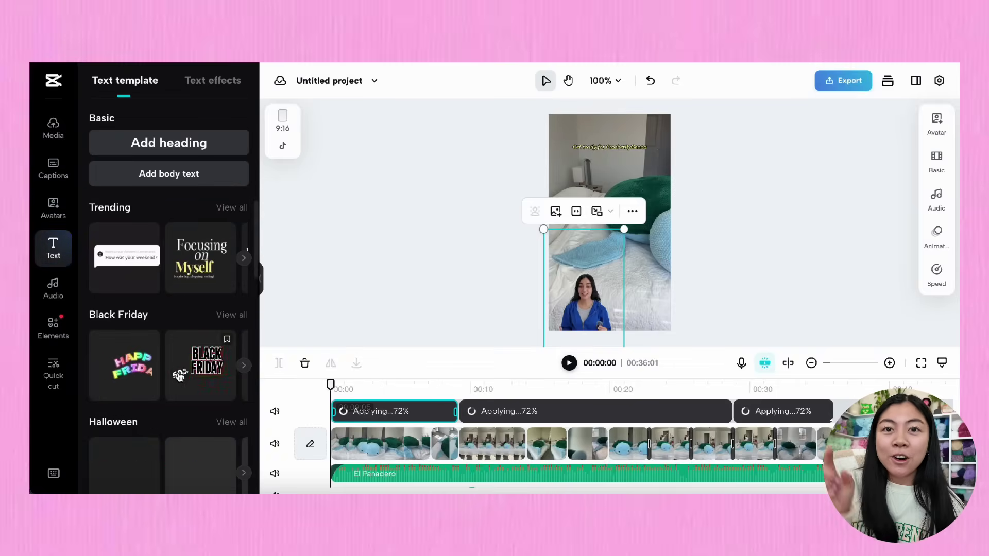
click(233, 370)
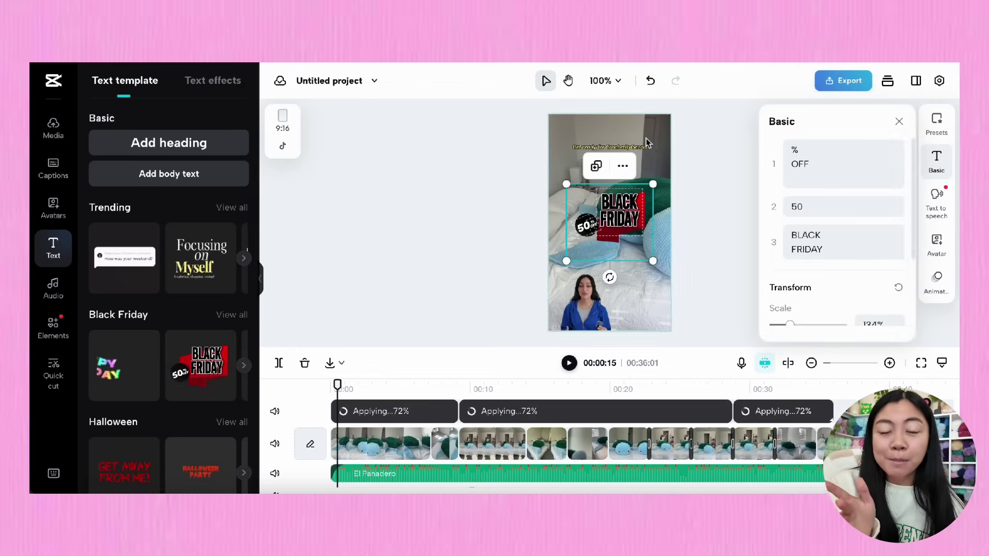
drag(655, 187, 682, 163)
drag(645, 193, 623, 221)
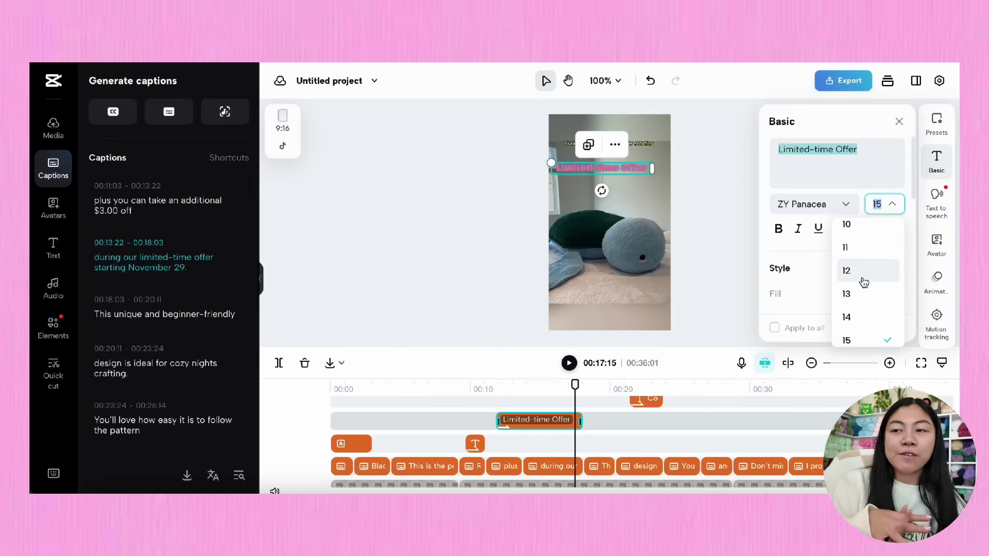
Set the "Limited-Time Offer" text to size 12 and move it and the "Cozy Craft Nights" text lower in the frame
click(864, 282)
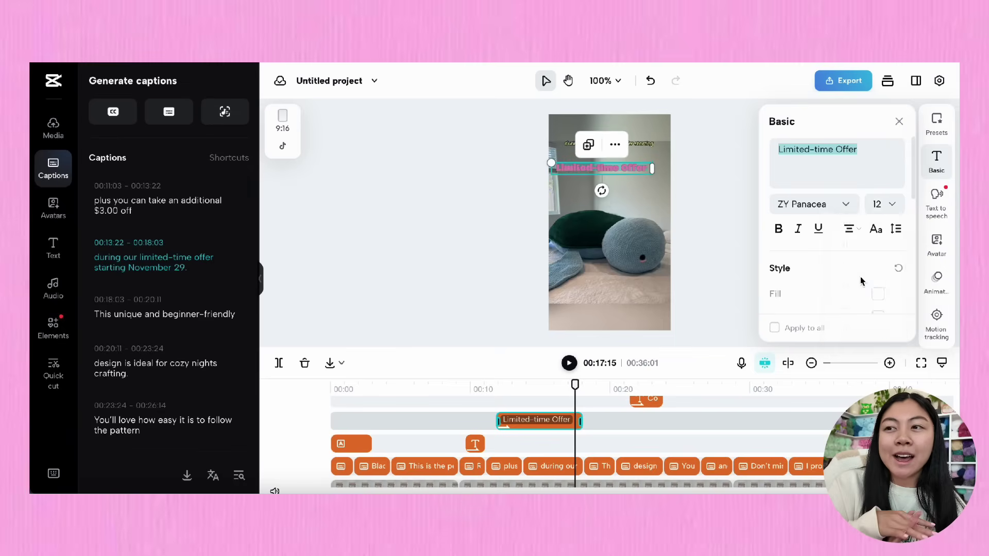
drag(625, 178, 642, 202)
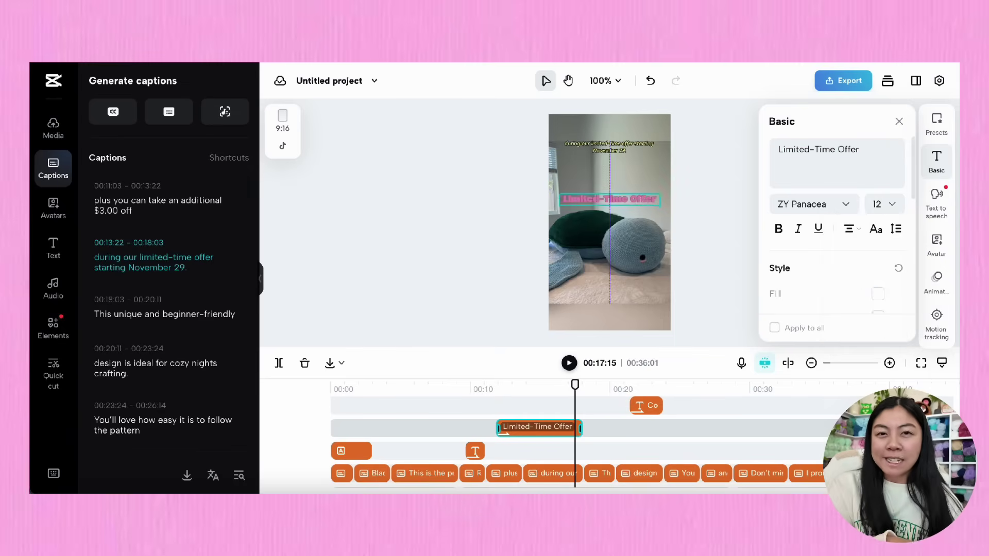
click(852, 148)
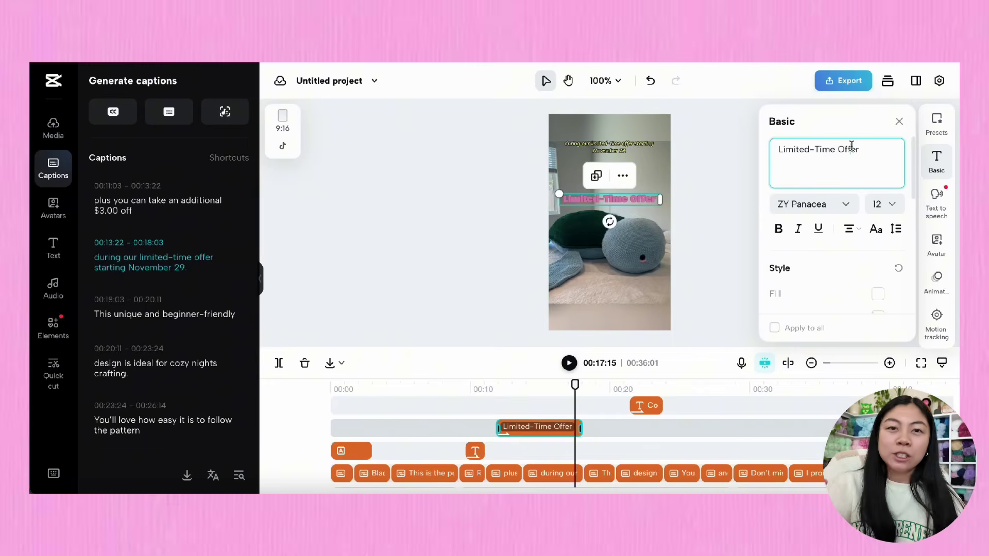
click(680, 214)
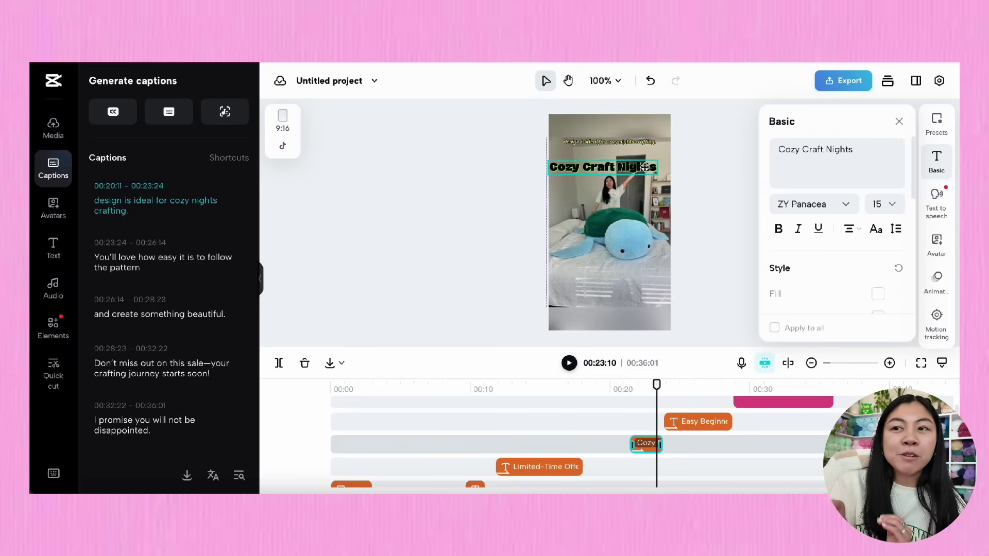
drag(653, 164, 652, 262)
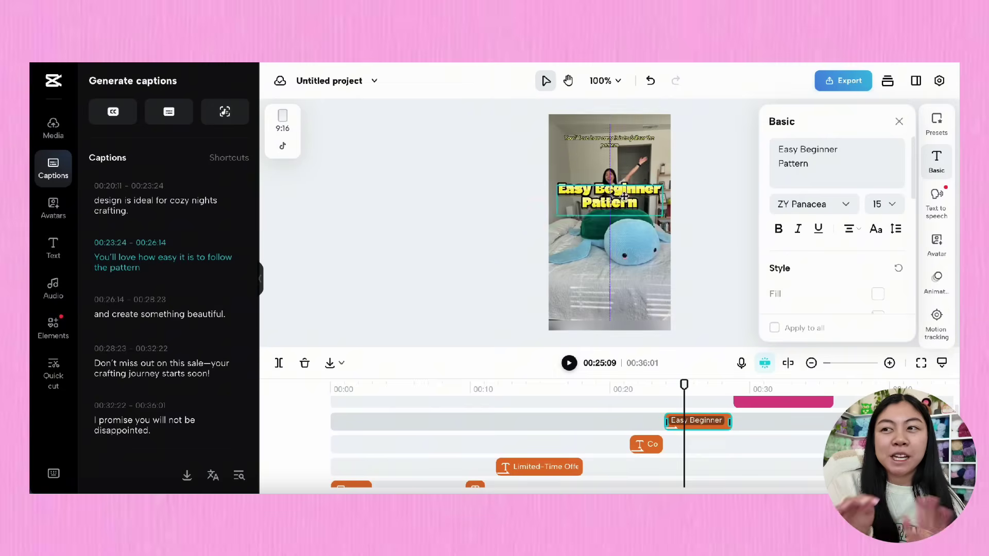
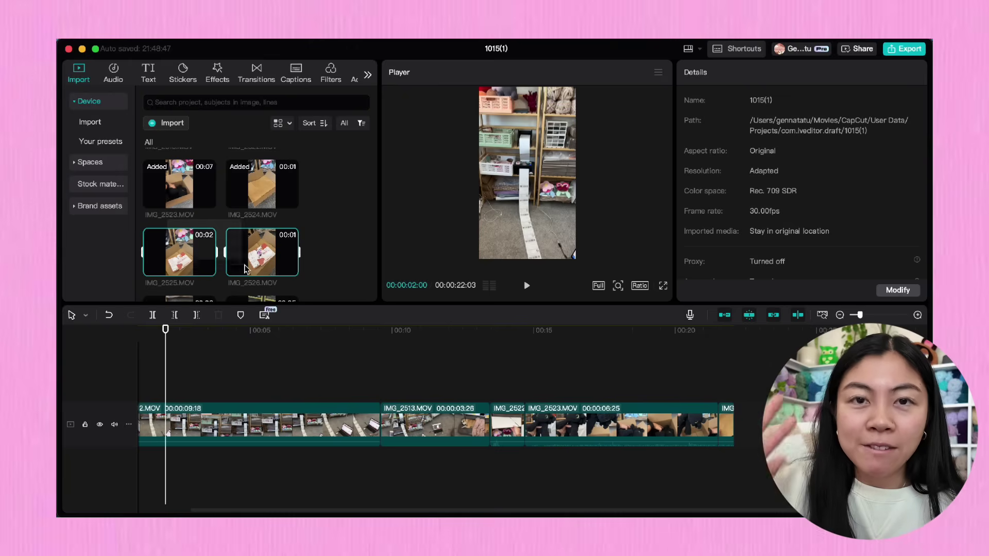
In the desktop project 1015(1), add the clips IMG_2525 through IMG_2530 to the end of the timeline
scroll(248, 226, down, 3)
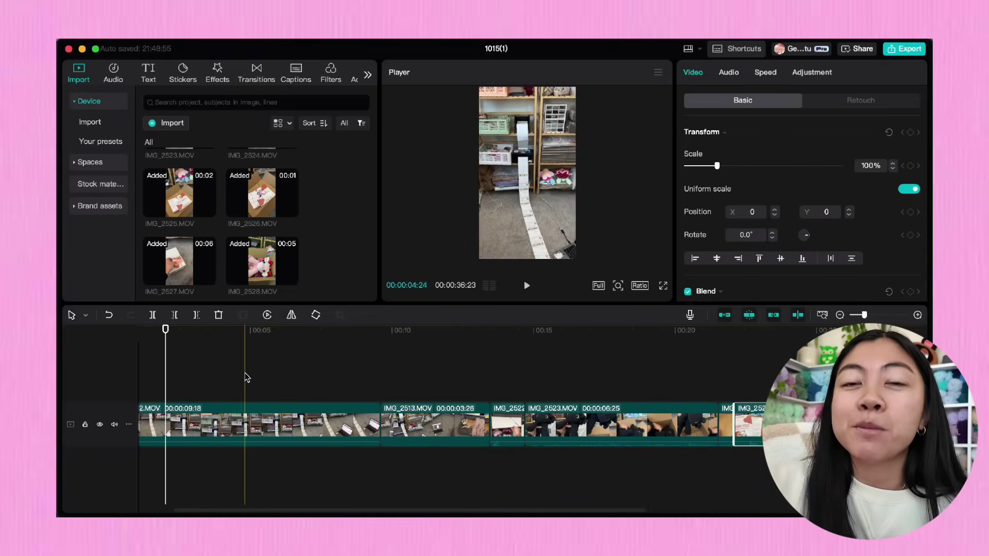
scroll(252, 376, left, 2)
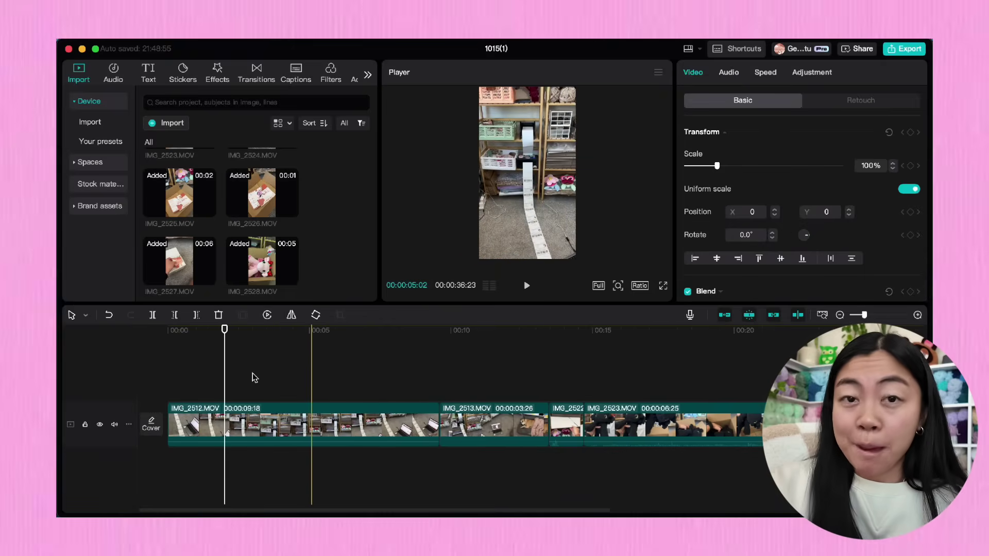
scroll(254, 378, right, 1)
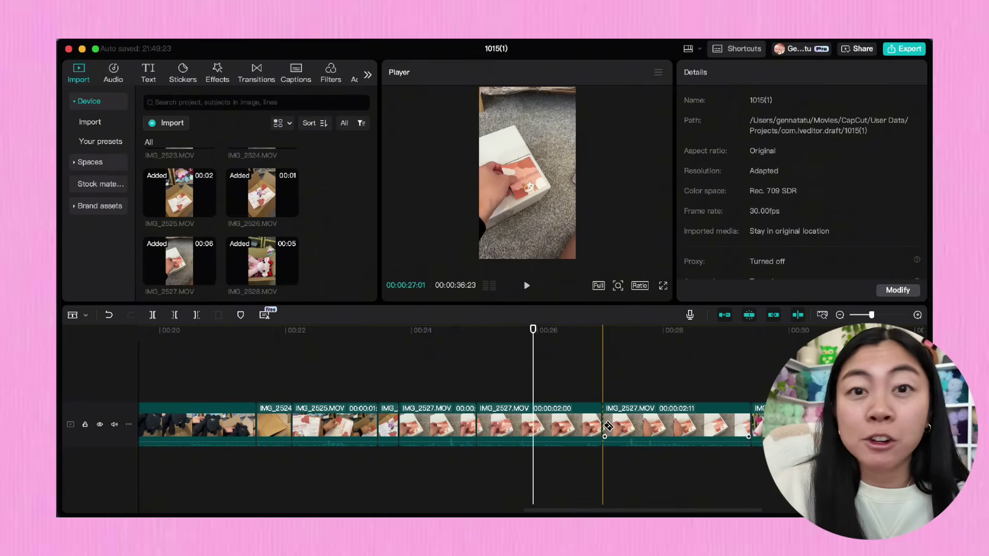
Cut off and delete the unneeded end sections of the IMG_2527 and IMG_2528 clips
click(584, 425)
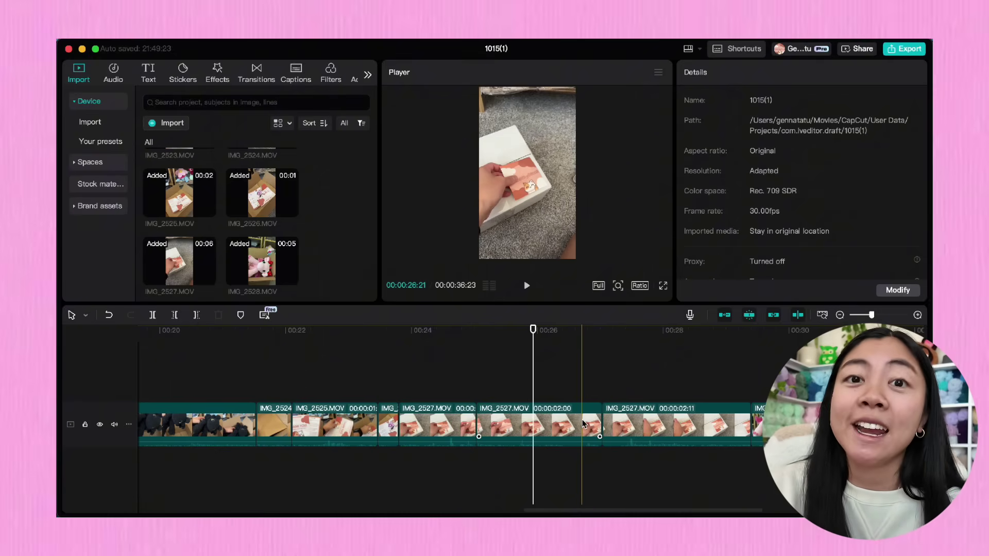
click(547, 429)
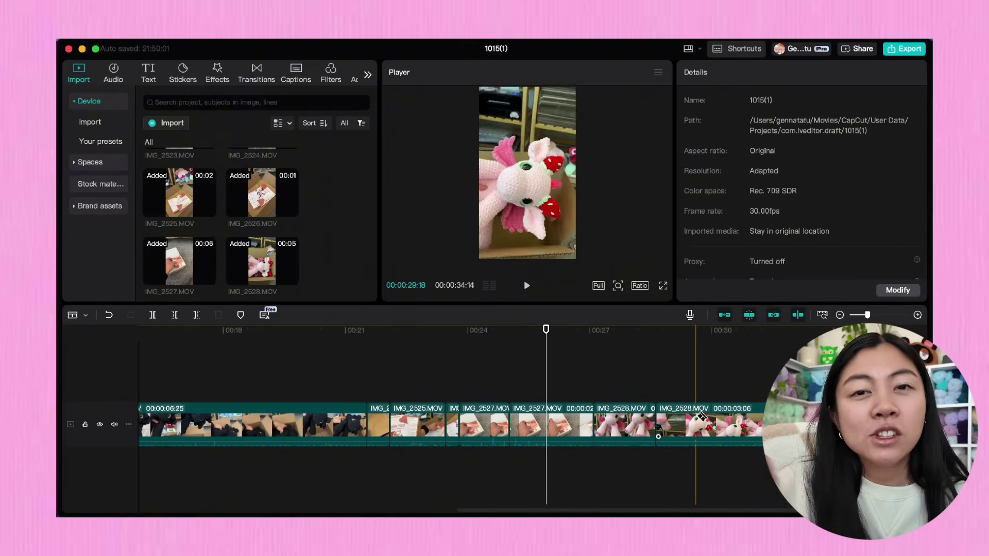
click(710, 418)
key(Delete)
key(a)
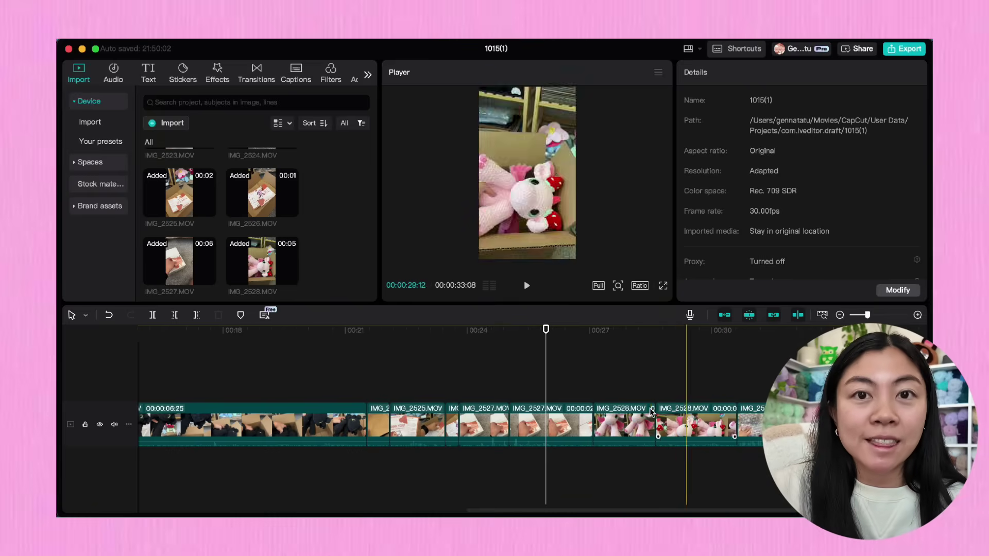
Look through the remaining imported clips and the available music, text templates and stickers
scroll(649, 418, down, 1)
scroll(374, 231, down, 5)
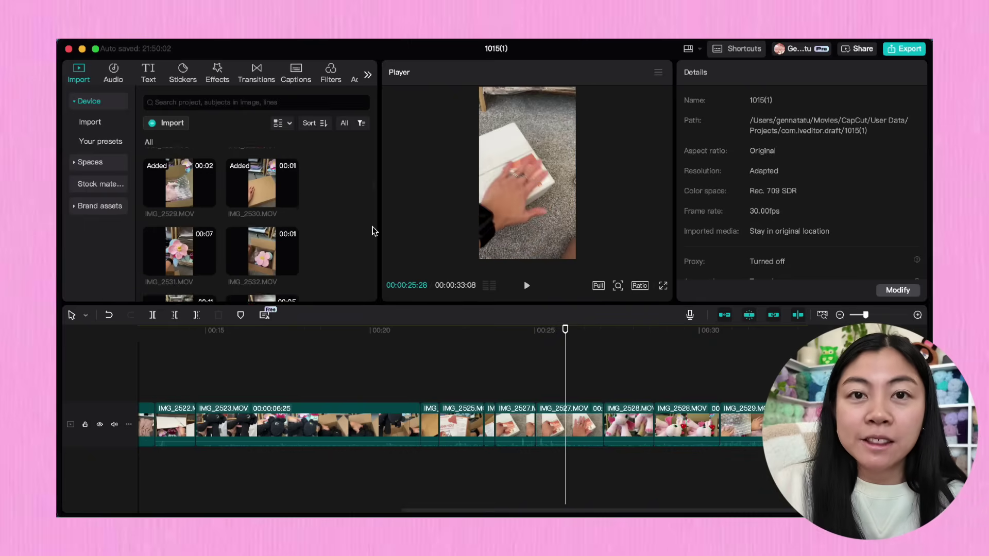
scroll(374, 231, down, 5)
click(115, 72)
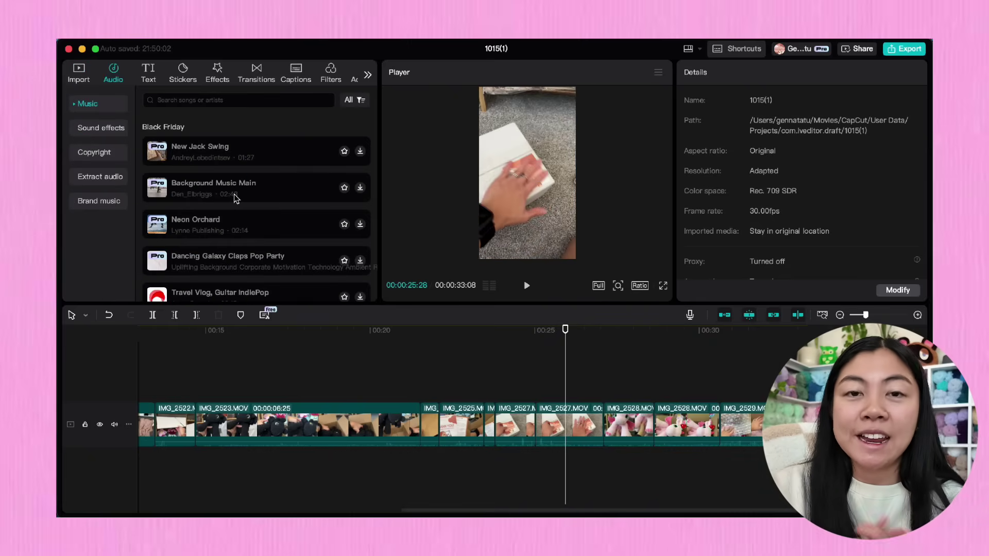
scroll(235, 196, down, 3)
click(149, 72)
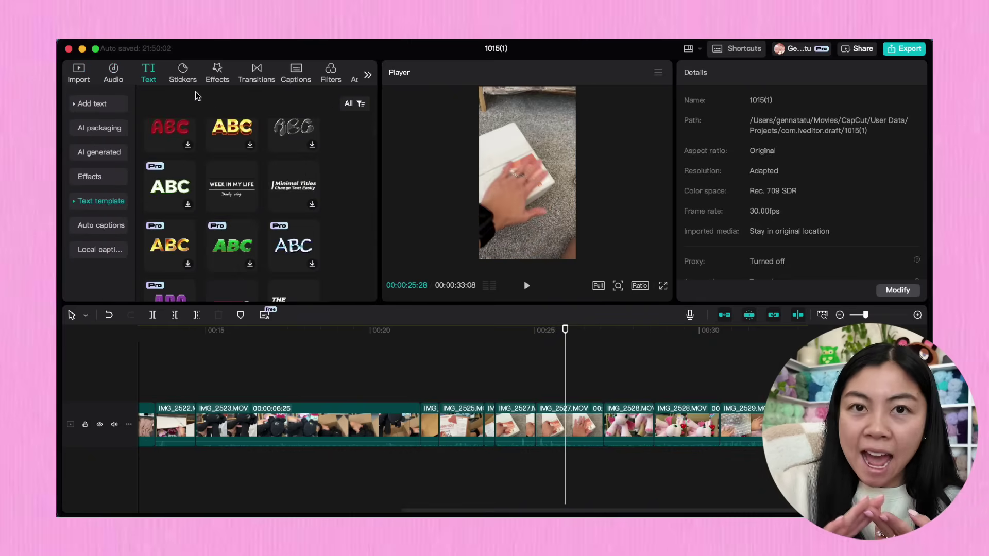
click(182, 72)
scroll(288, 222, down, 5)
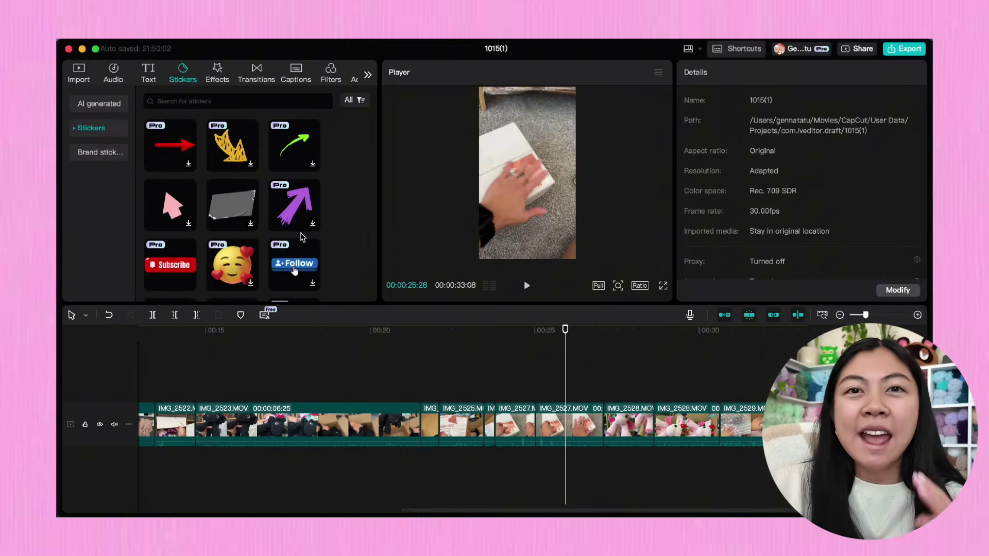
click(82, 73)
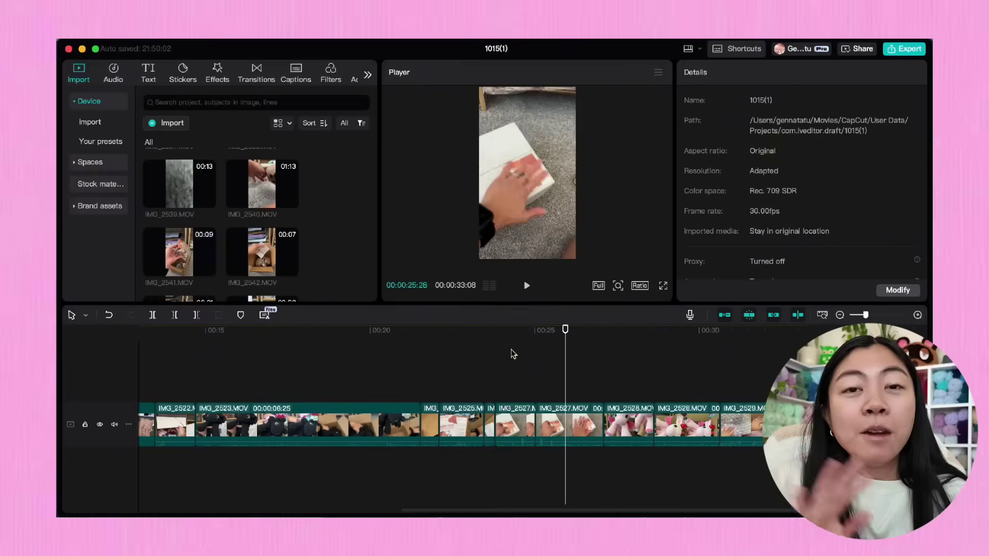
Find the clip IMG_2593.MOV among the imported media and add it to the end of the timeline
scroll(506, 401, left, 3)
scroll(261, 230, down, 20)
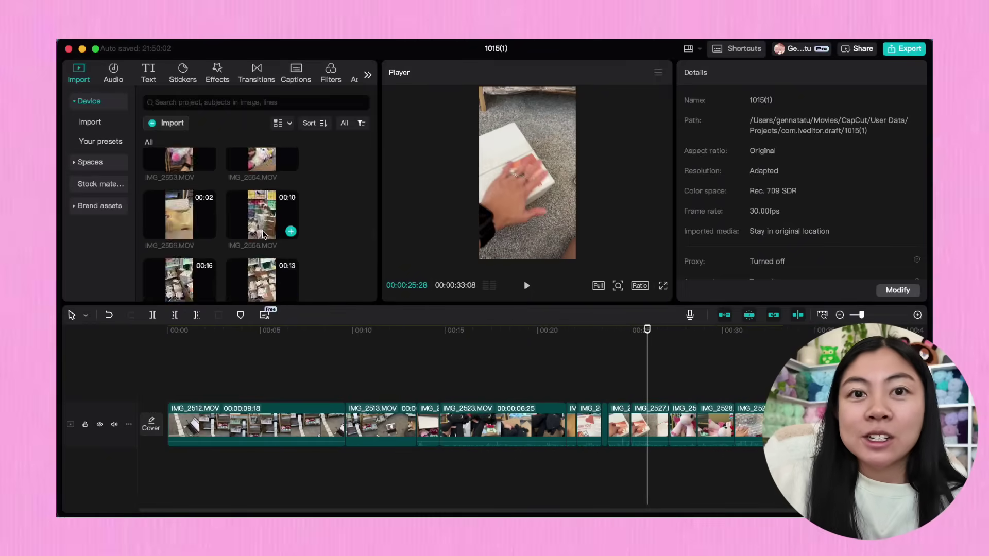
scroll(262, 230, up, 1)
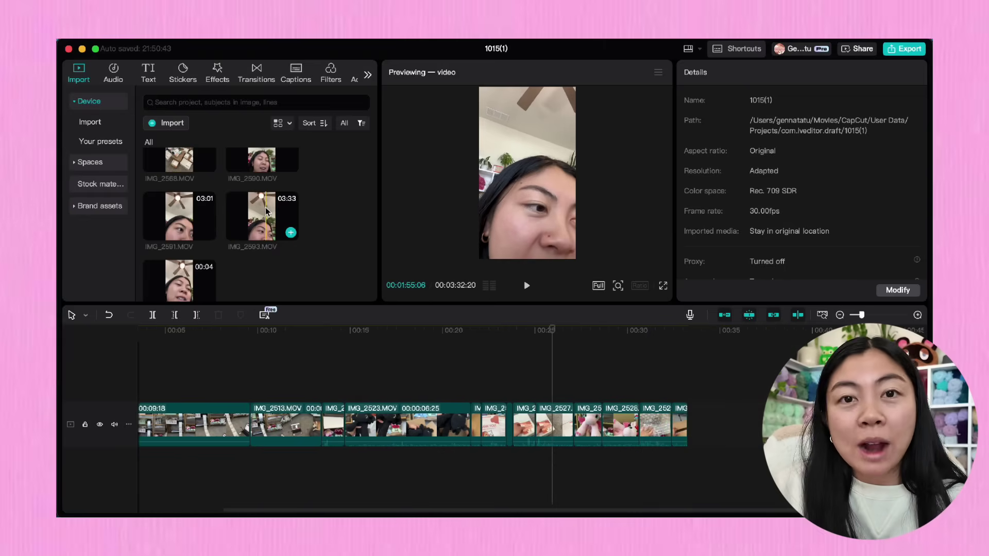
click(291, 233)
scroll(495, 425, right, 10)
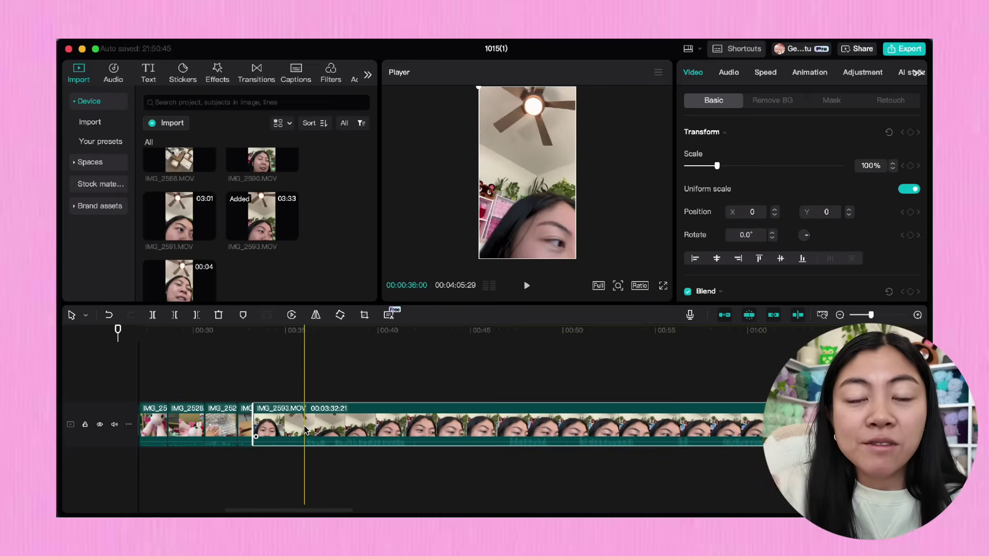
Extract the audio of IMG_2593.MOV onto its own track and delete the clip's video
right_click(304, 430)
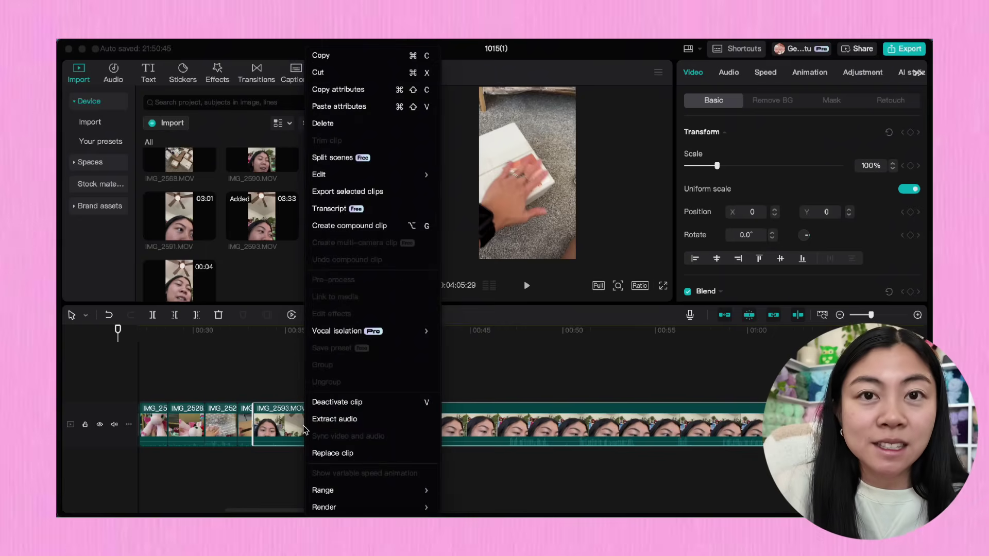
click(333, 419)
scroll(302, 424, down, 2)
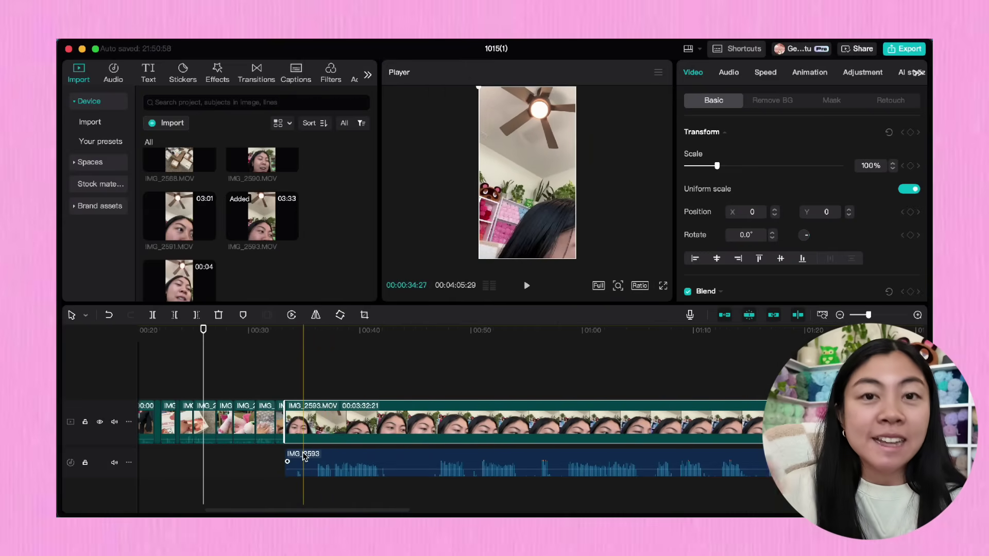
key(Delete)
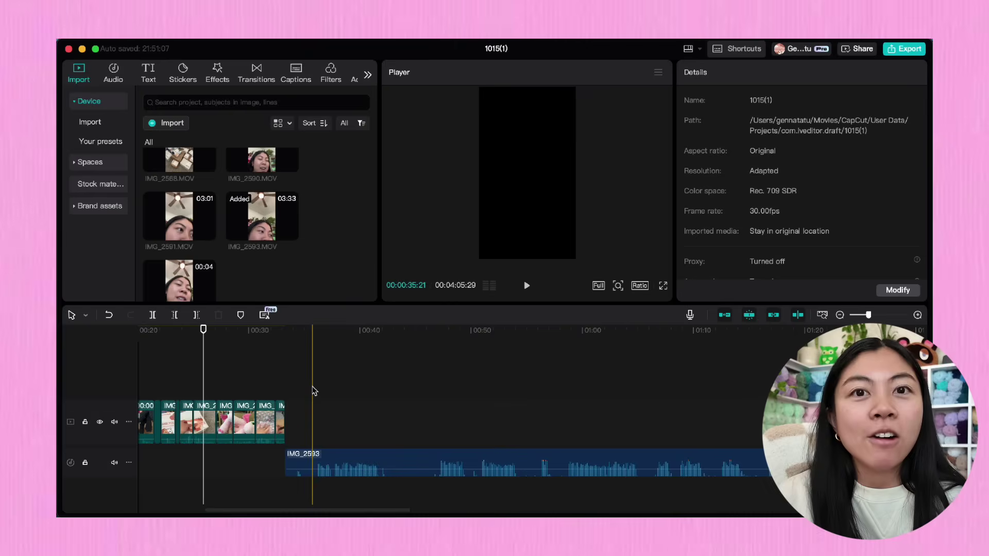
Move the IMG_2593 audio to the start of the timeline and trim about 3 seconds off its beginning
scroll(315, 448, down, 3)
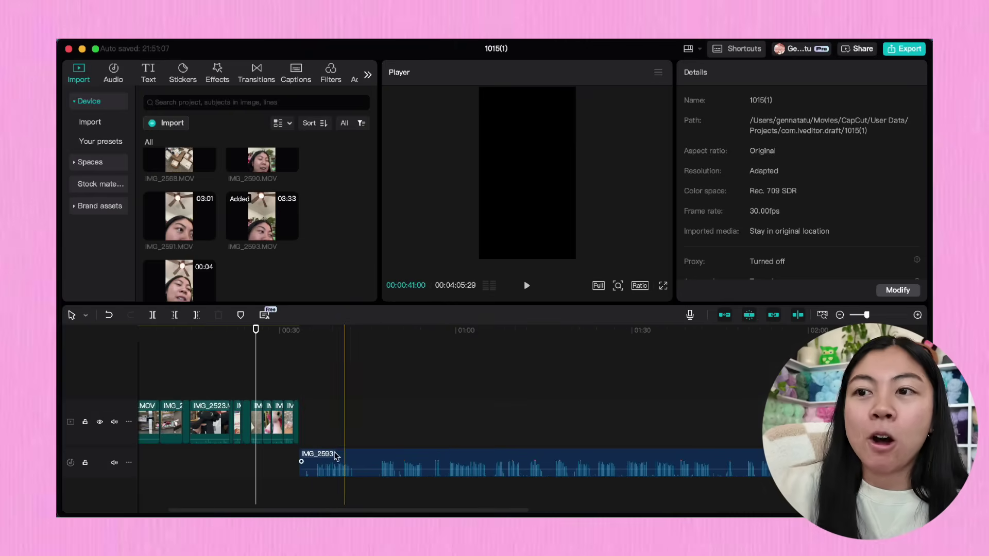
drag(335, 456, 150, 452)
scroll(157, 451, up, 3)
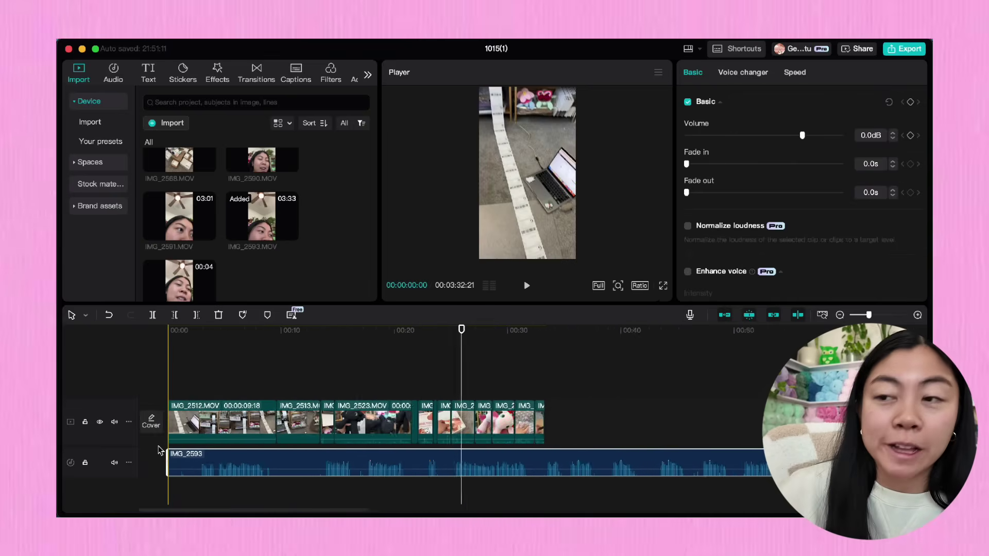
scroll(159, 451, up, 1)
mouse_move(166, 454)
mouse_down()
mouse_move(201, 455)
mouse_move(178, 459)
mouse_up()
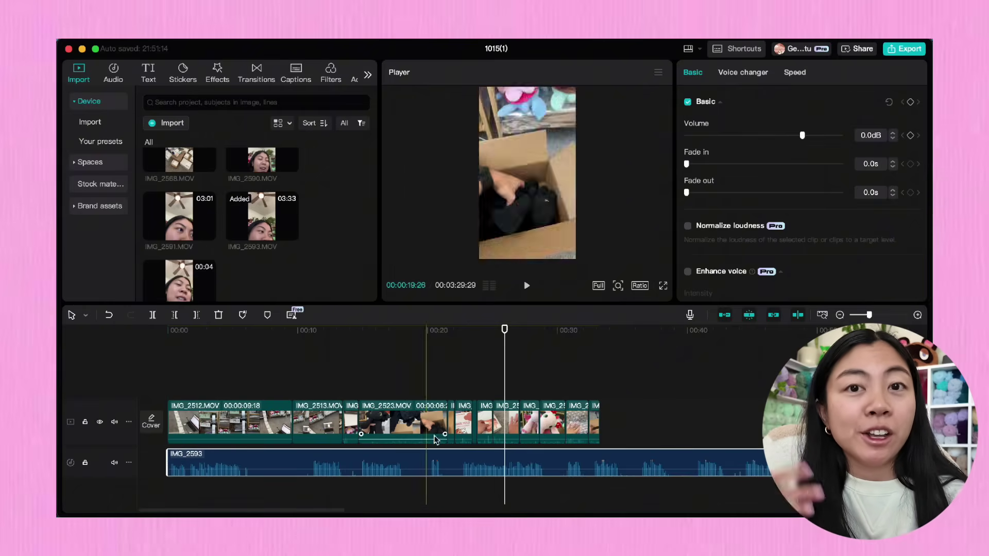
Turn the volume of all the video clips on the main track all the way down
click(623, 412)
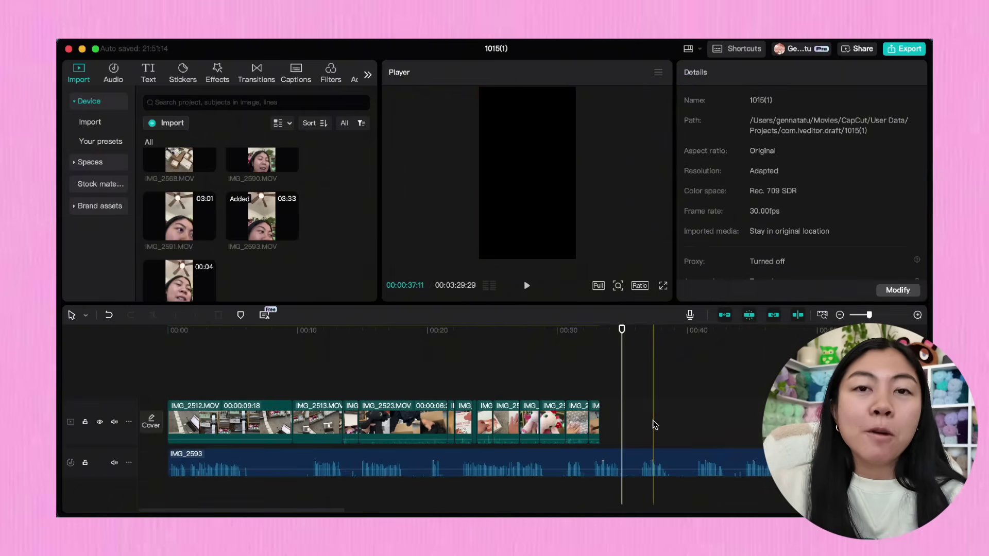
drag(651, 419, 164, 383)
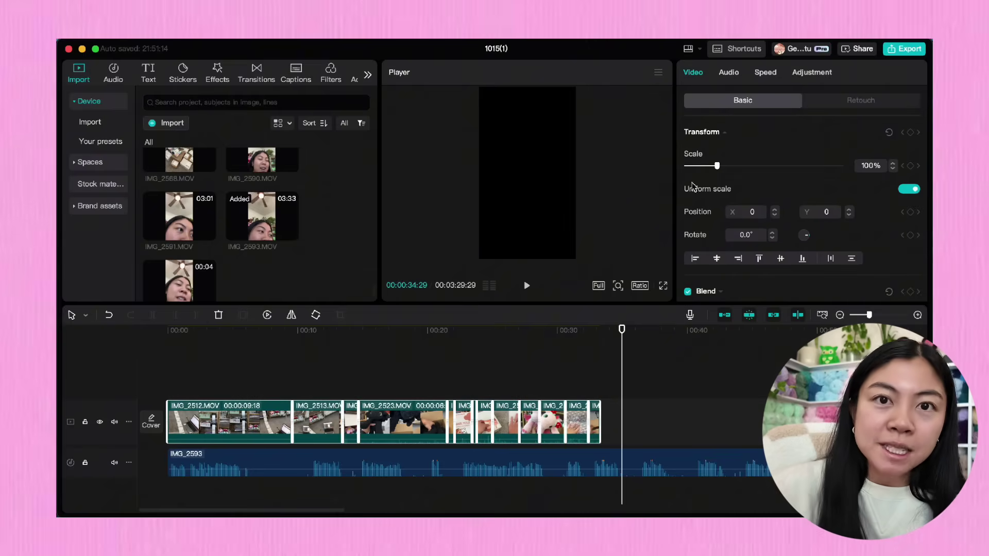
click(728, 73)
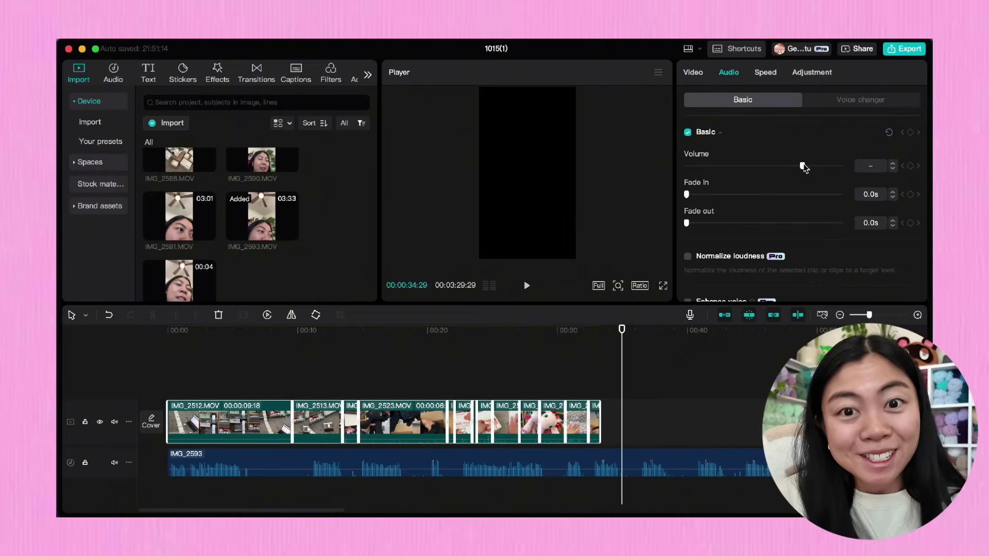
click(409, 371)
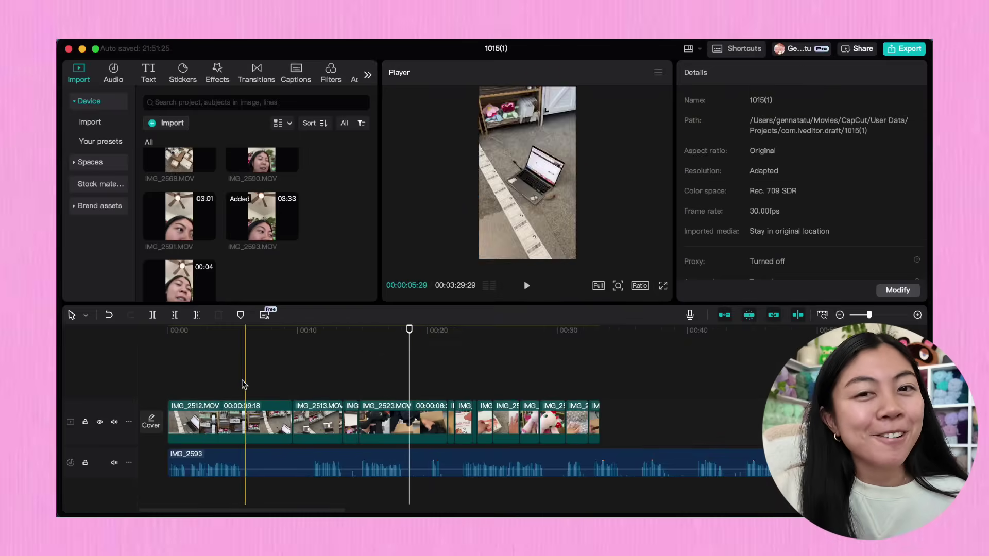
Try the clip IMG_2542.MOV on a track above the main clips, starting over IMG_2512.MOV, and delete it again
scroll(459, 388, down, 3)
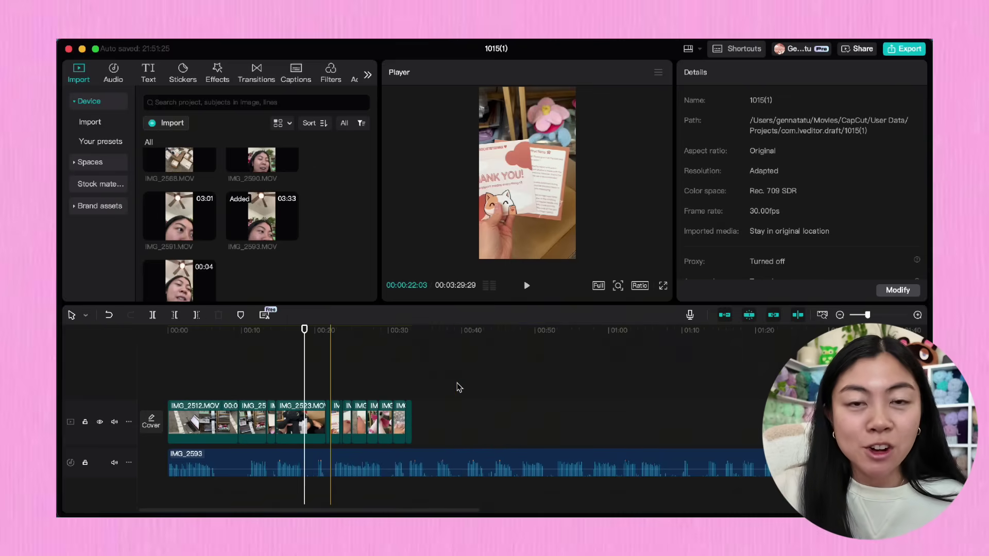
scroll(459, 388, down, 3)
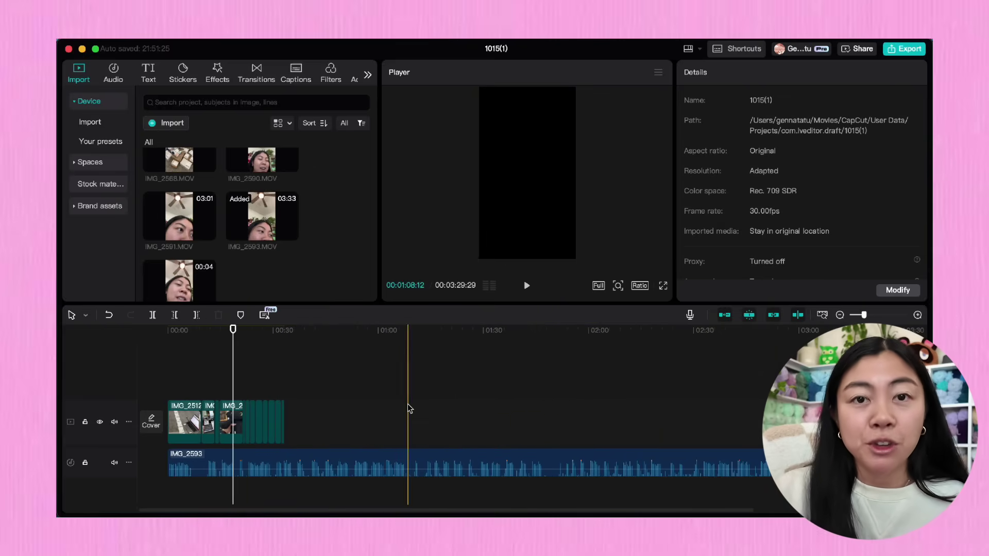
scroll(289, 446, up, 6)
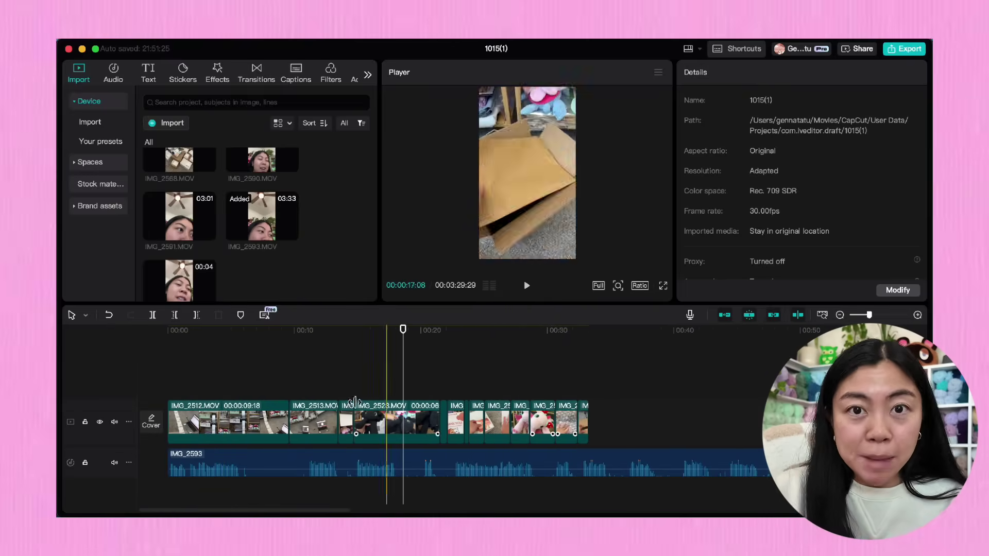
scroll(304, 212, up, 10)
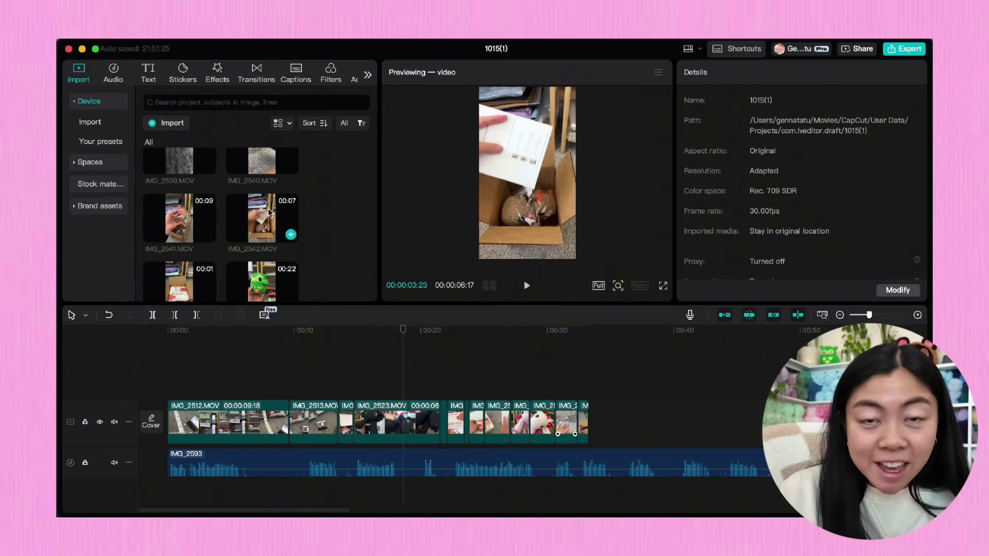
drag(244, 388, 239, 390)
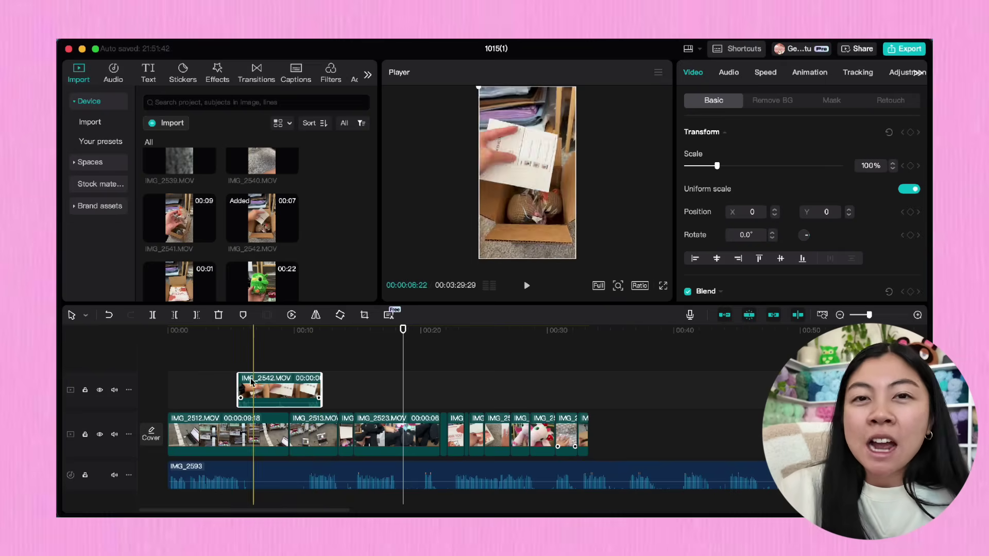
scroll(236, 376, up, 5)
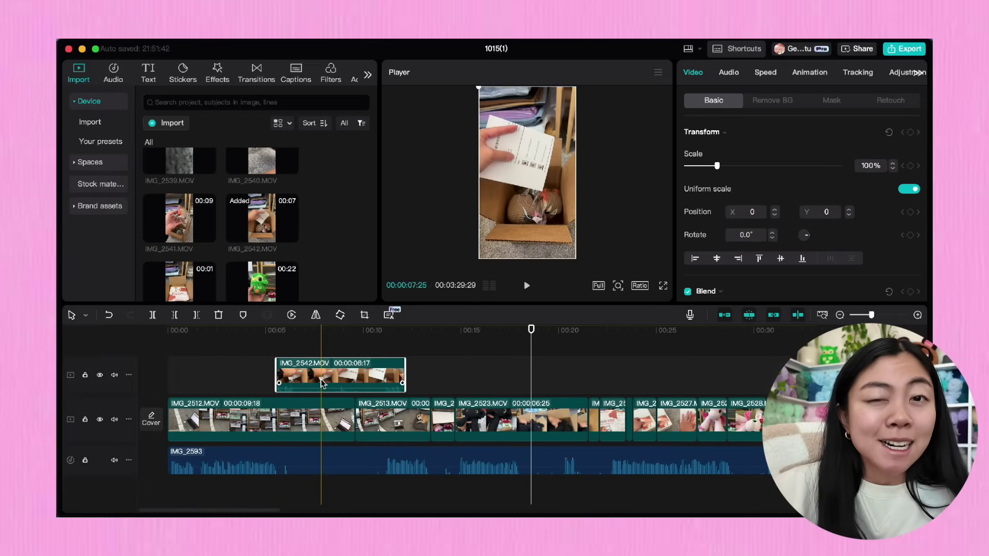
key(Delete)
scroll(295, 405, down, 3)
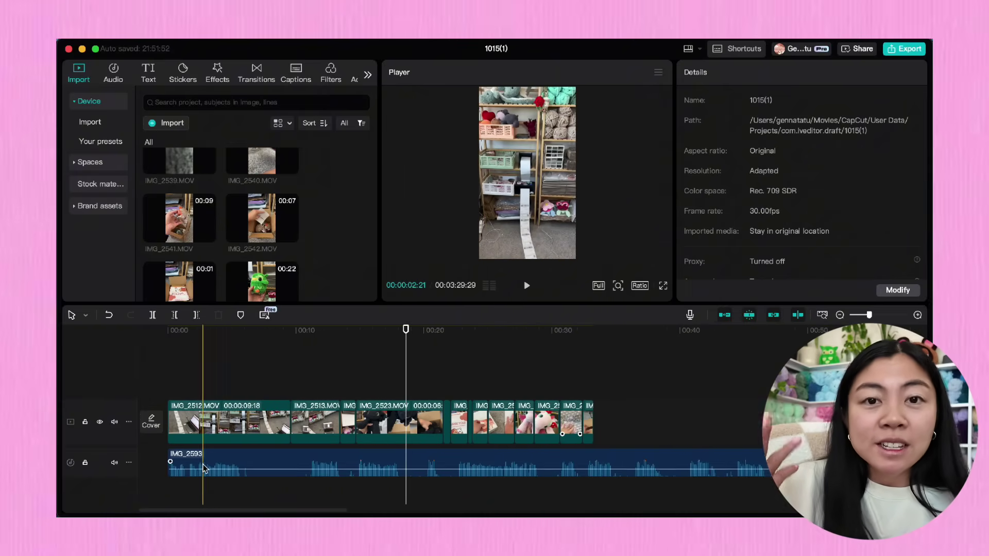
scroll(205, 469, up, 3)
drag(204, 466, 258, 461)
scroll(170, 458, left, 2)
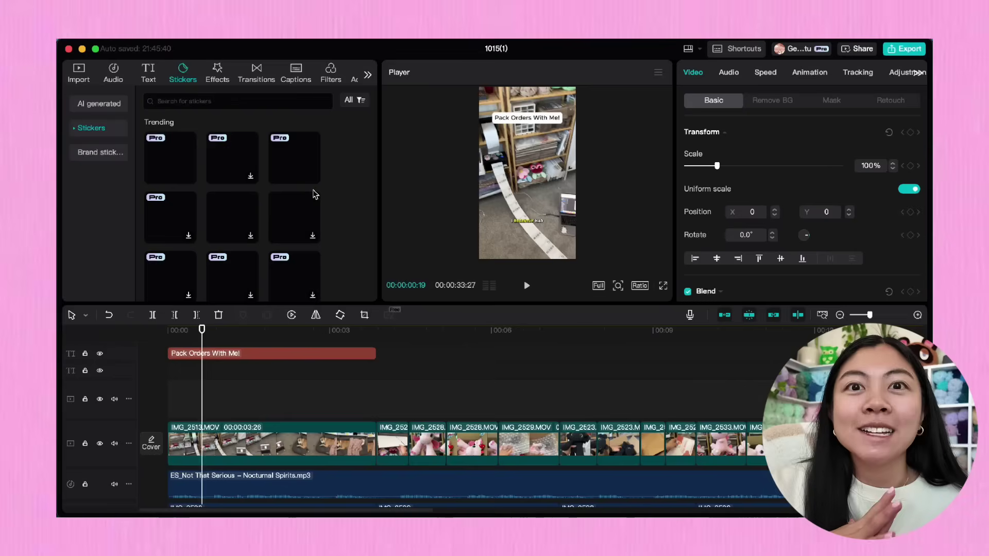
Look through the trending stickers and search the sticker library for "heart"
scroll(319, 237, down, 3)
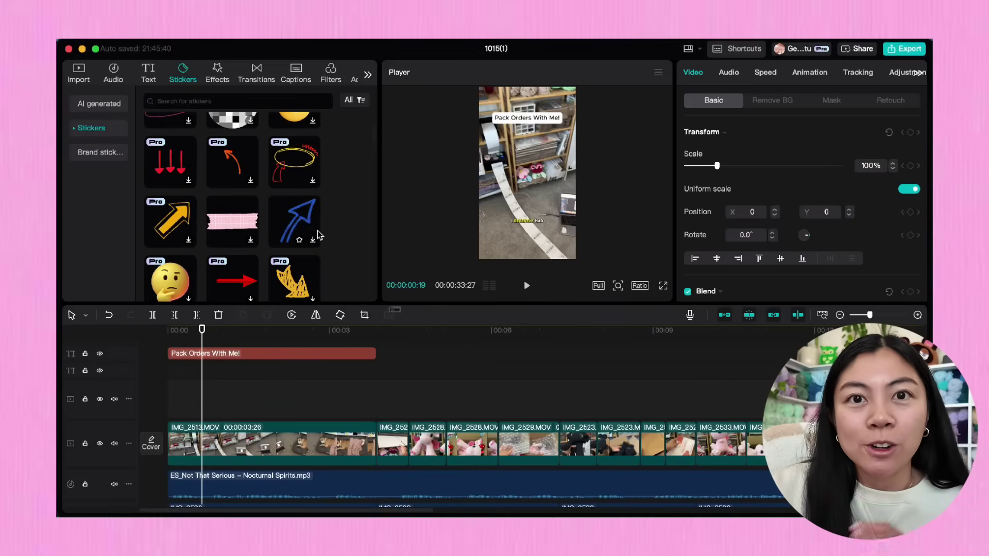
scroll(319, 236, down, 10)
click(247, 97)
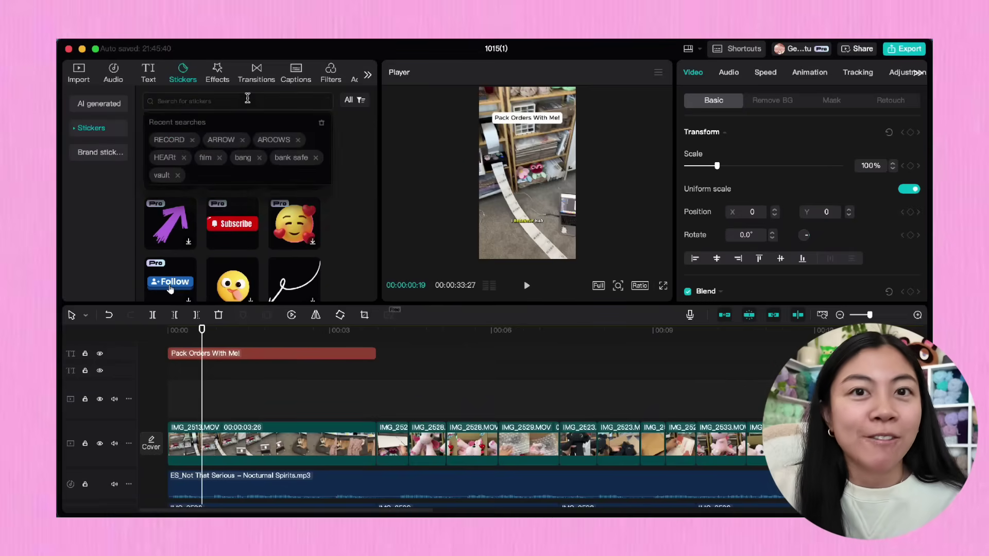
text(heart)
key(Return)
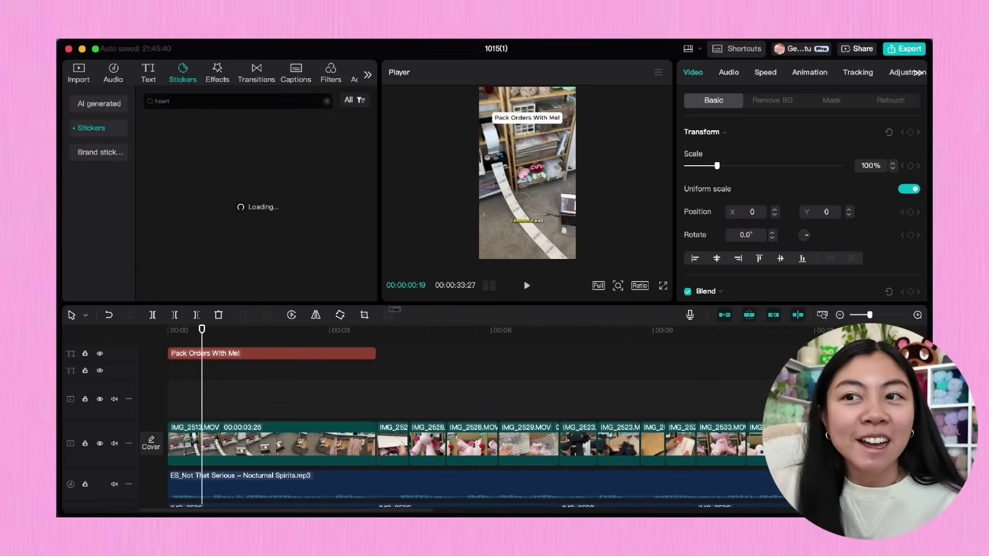
Add the plain pink heart sticker over only the short clip that follows IMG_2513.MOV, and enlarge it in the frame
scroll(330, 226, down, 2)
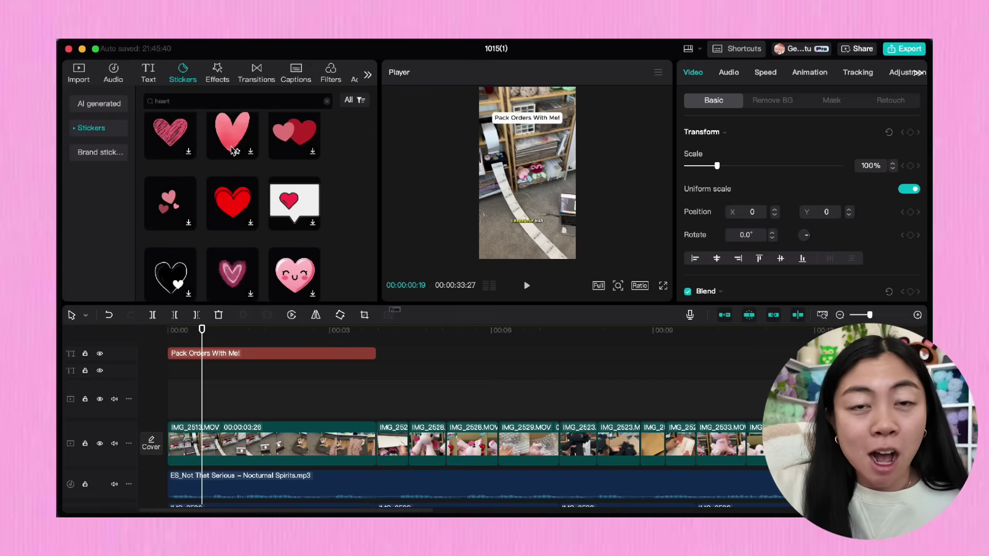
drag(379, 266, 427, 391)
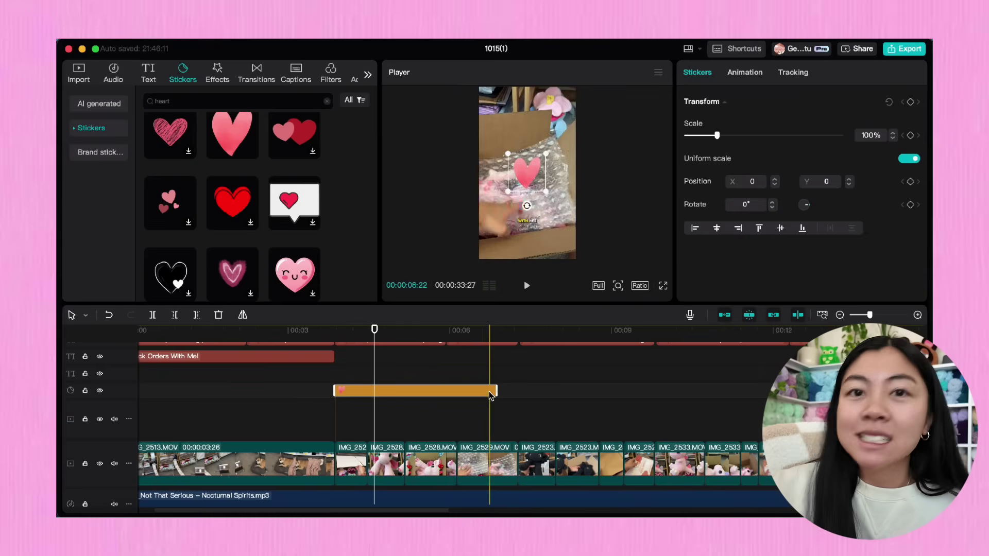
click(353, 330)
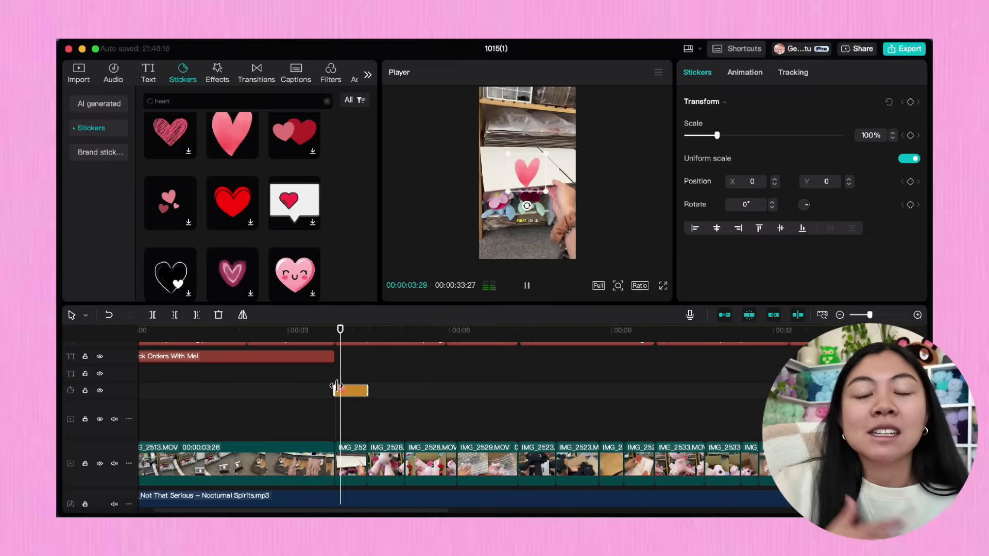
drag(546, 153, 589, 123)
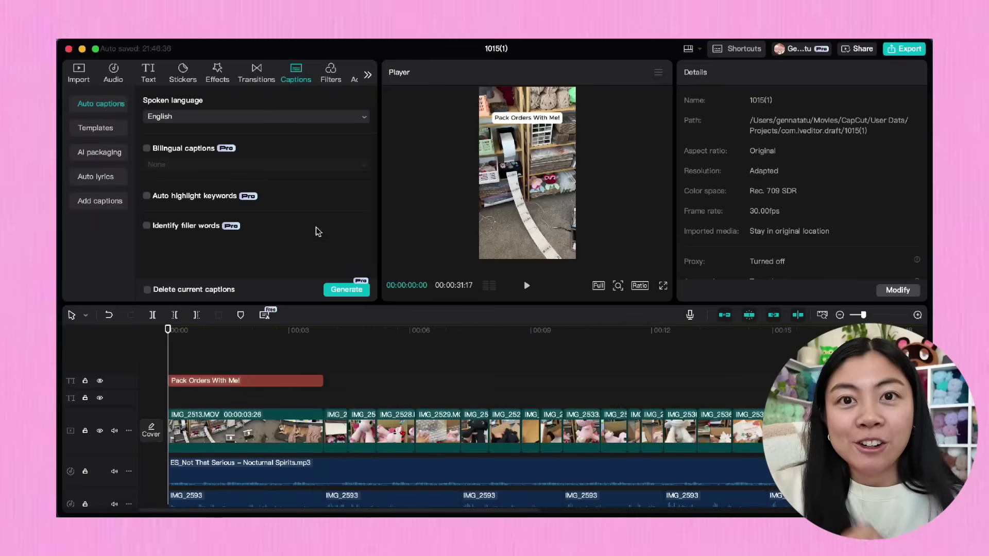
Generate English auto captions, apply the white uppercase template with the yellow highlighted word to all of them, and play them back
click(343, 288)
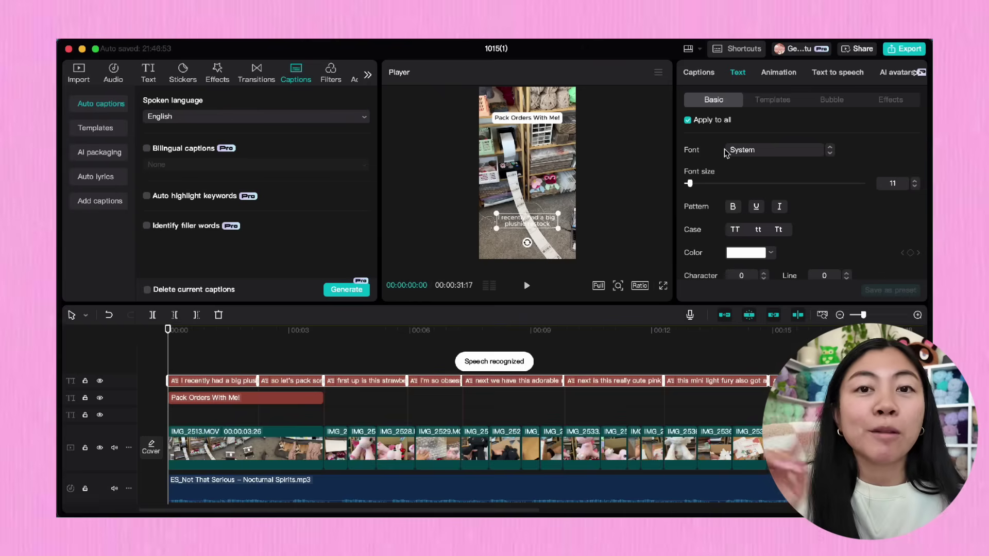
click(770, 100)
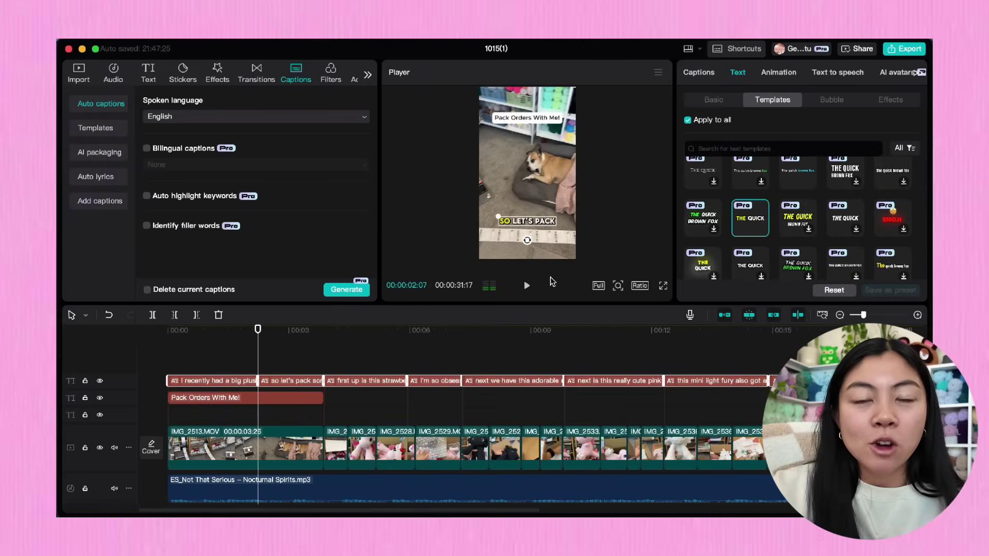
key(space)
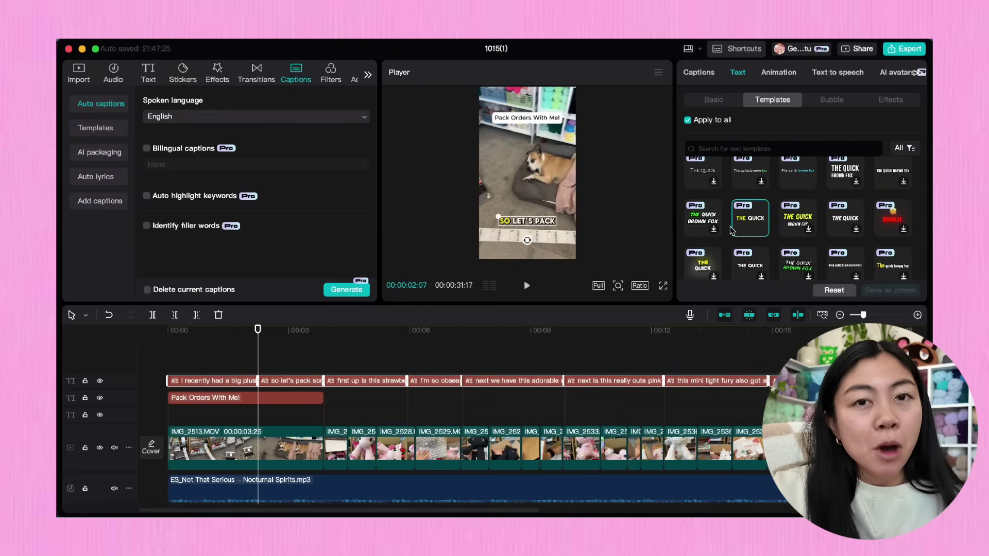
click(338, 365)
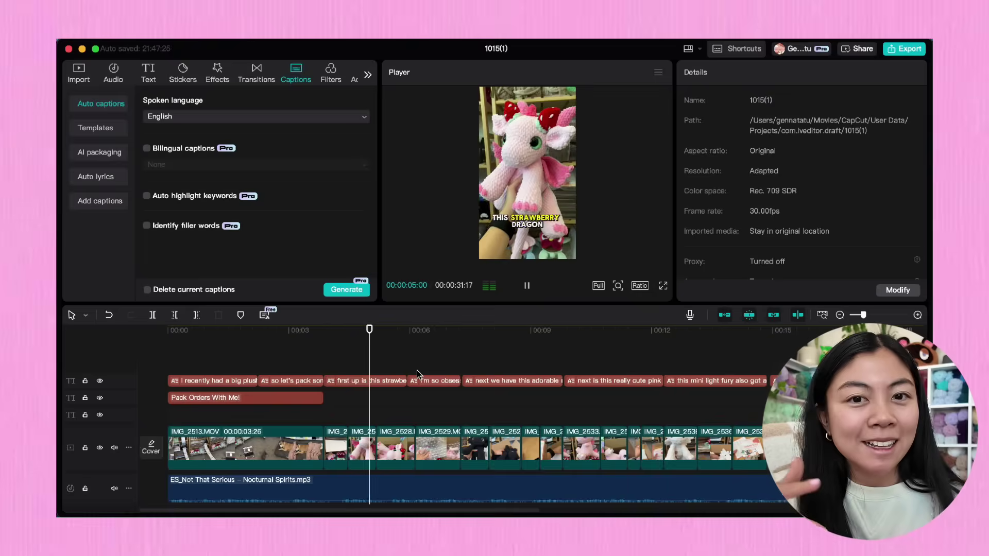
key(space)
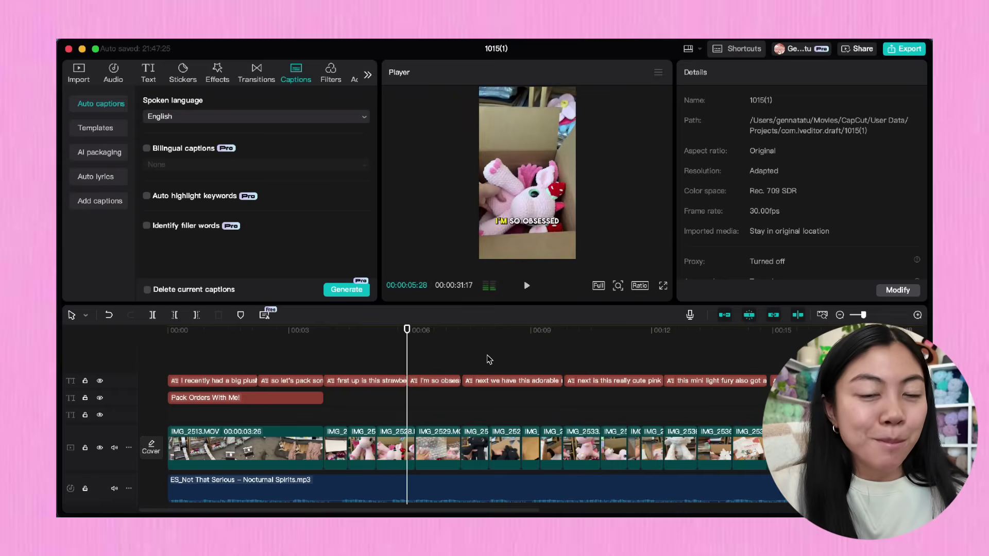
click(429, 381)
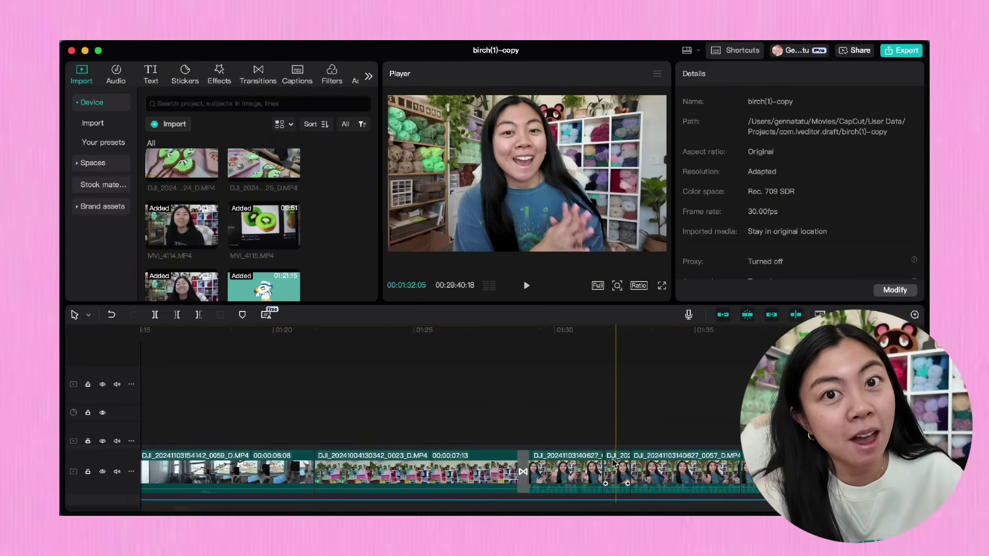
In the project birch(1)-copy, move the short talking clip to the very start of the main track and align the "In this vlog <3" title with it
click(615, 464)
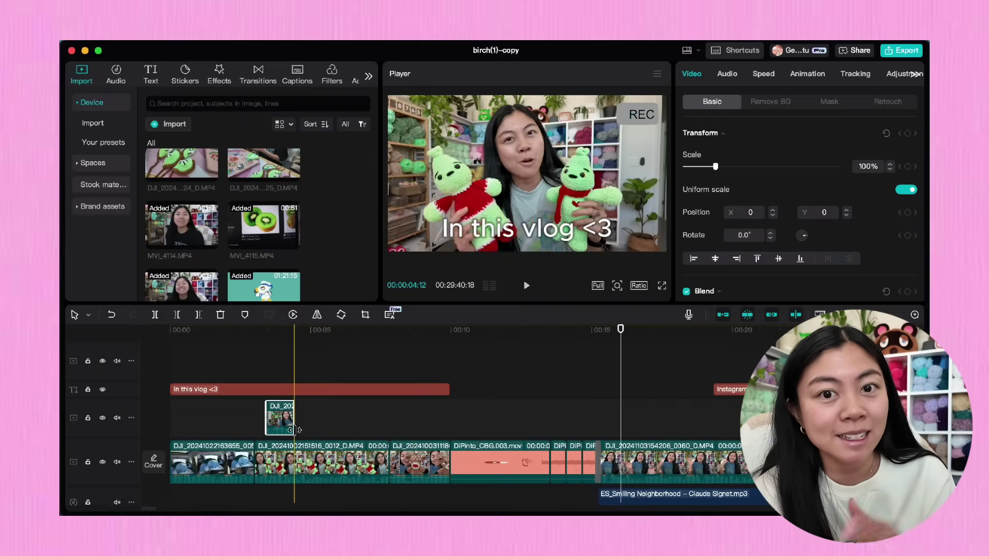
drag(282, 420, 268, 458)
drag(204, 467, 183, 466)
drag(217, 390, 177, 400)
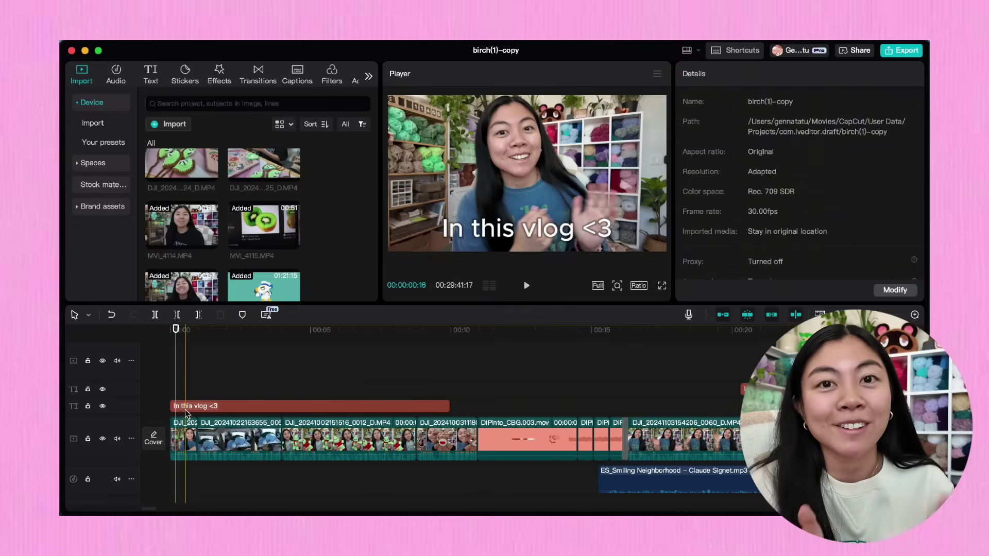
Remove the "In this vlog <3" title and add the grey REC sticker from the video's start up to DIPinto_CBG.003.mov
click(187, 407)
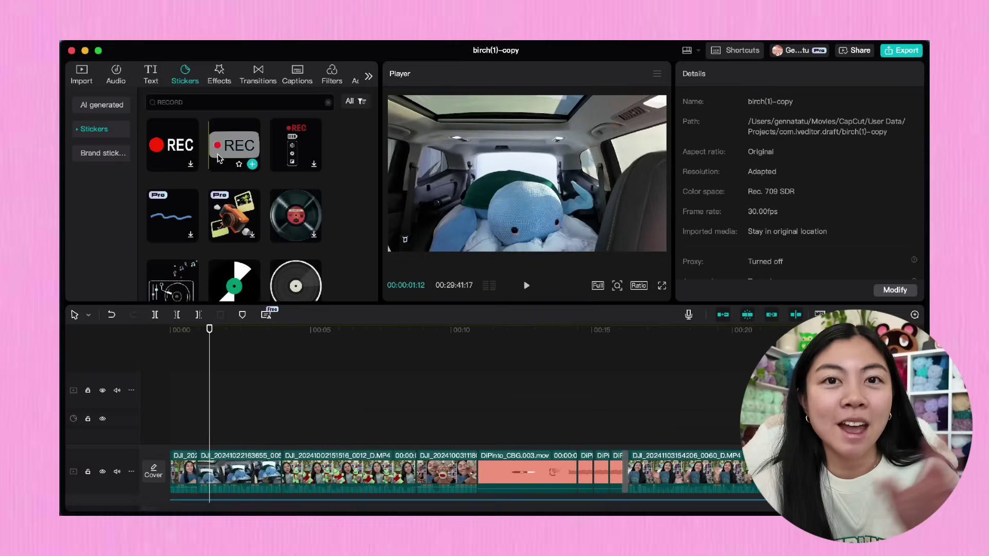
drag(218, 153, 170, 419)
drag(252, 416, 478, 418)
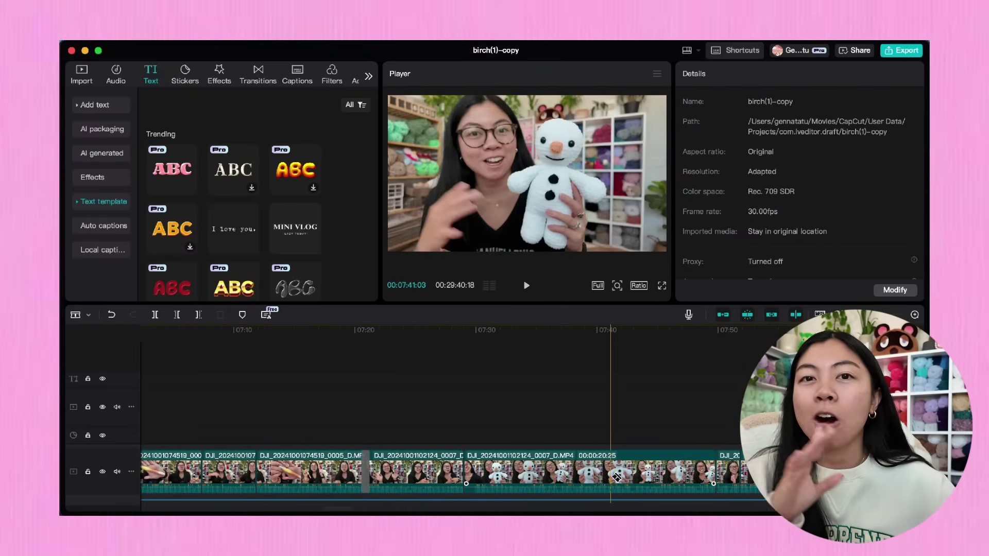
click(476, 469)
scroll(479, 469, up, 3)
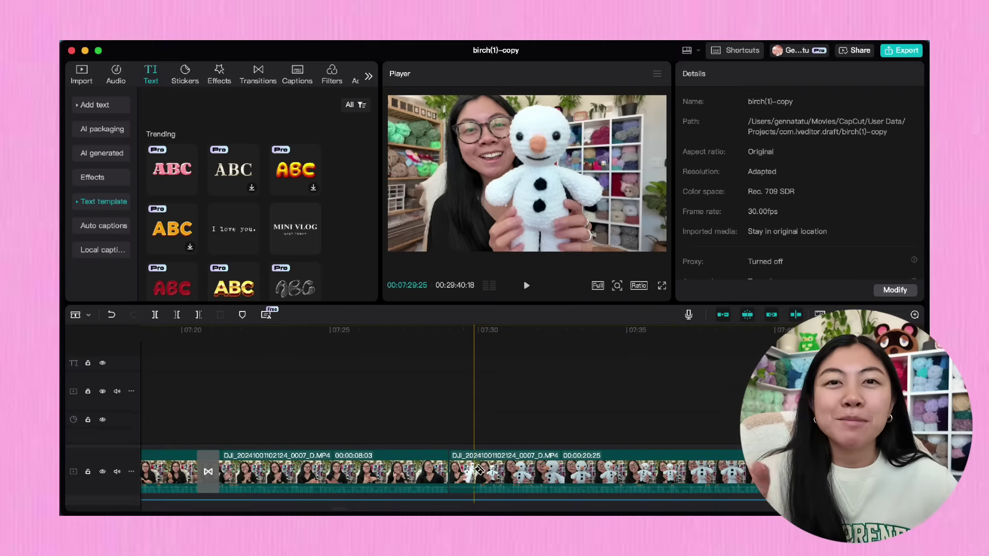
key(super+b)
click(463, 469)
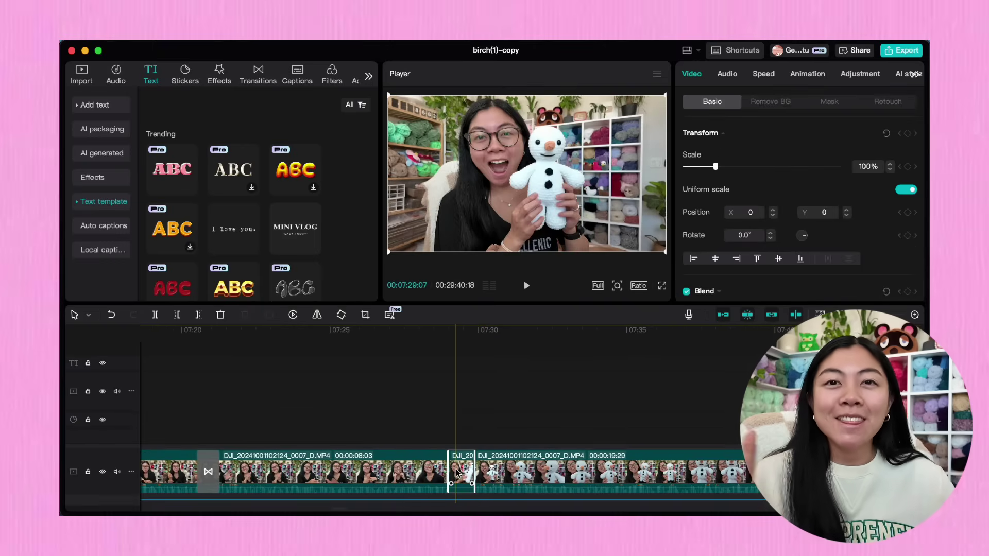
key(Delete)
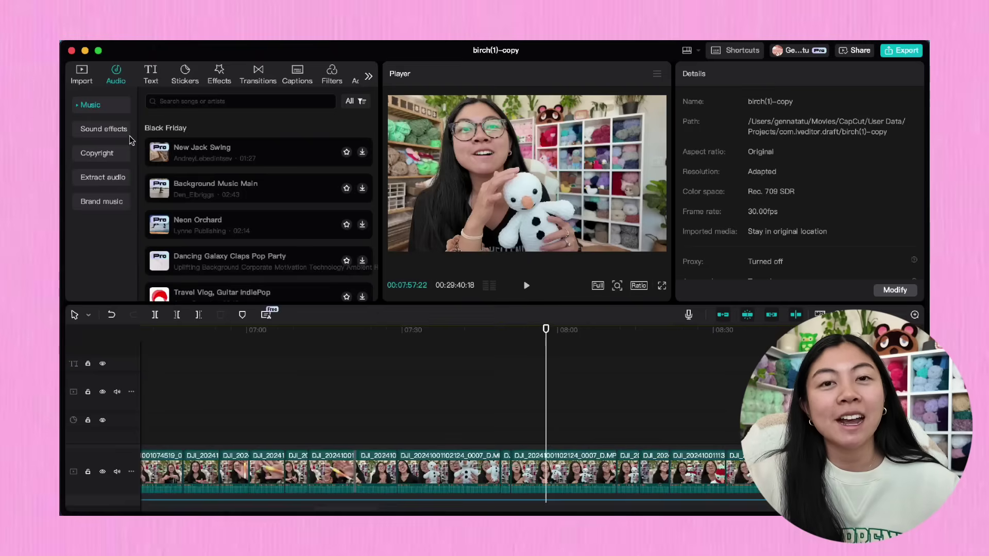
Look through the available sound effects in the audio library
click(81, 132)
scroll(244, 220, down, 5)
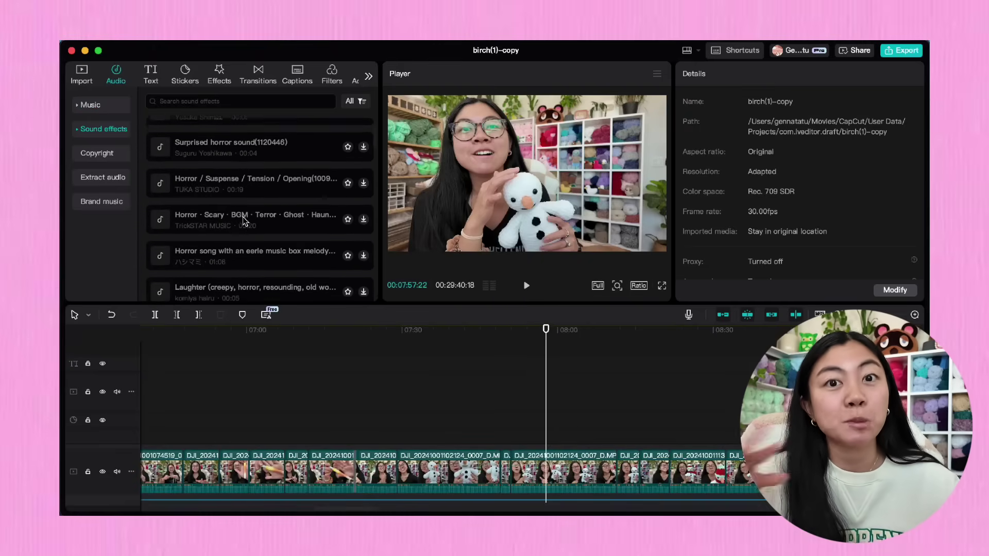